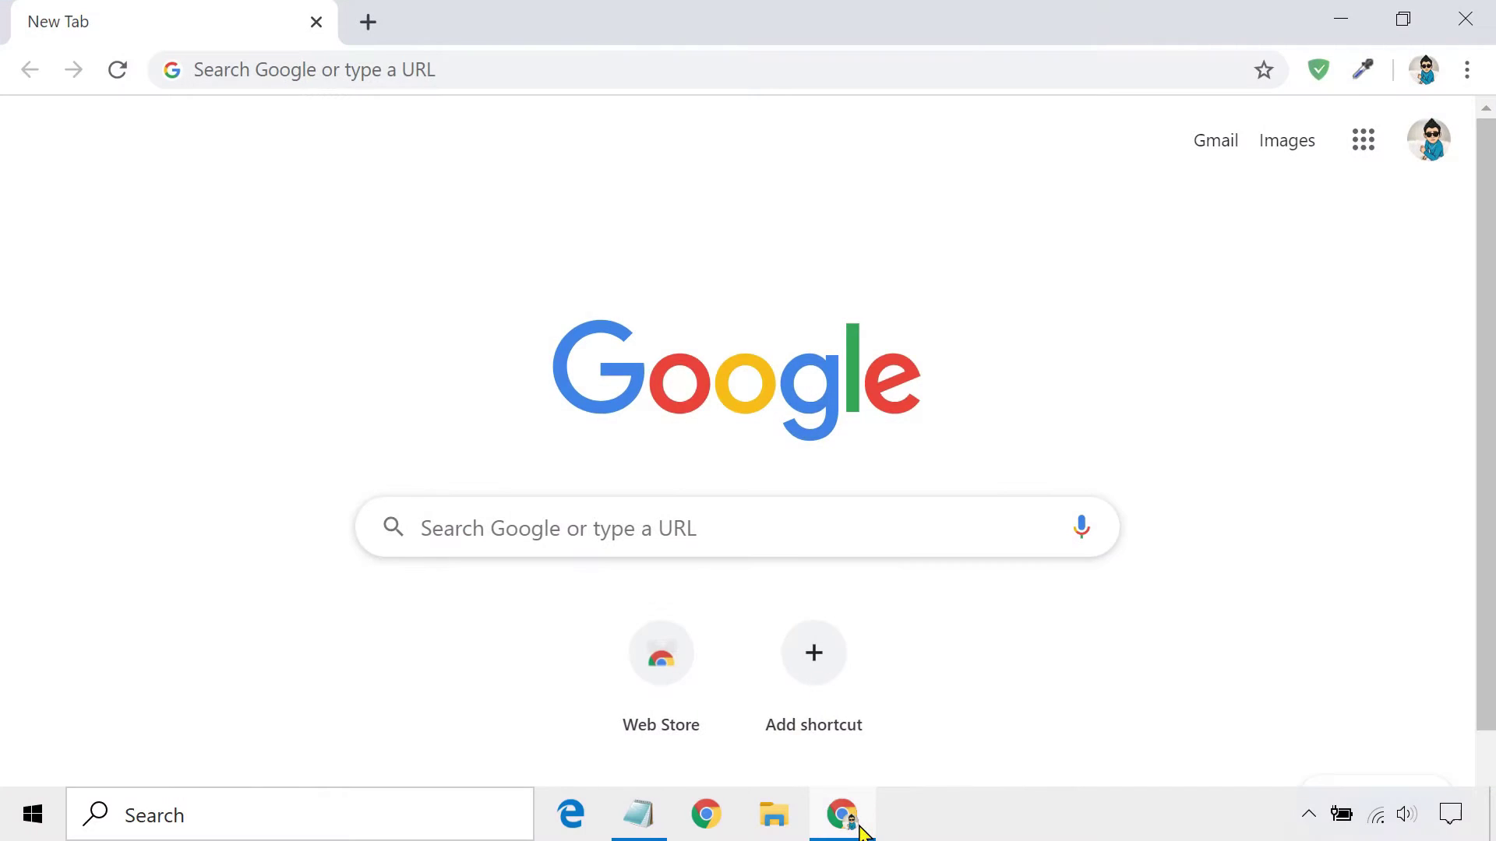
- Go to onedrive.live.com and sign in with the account's email and password
click(482, 72)
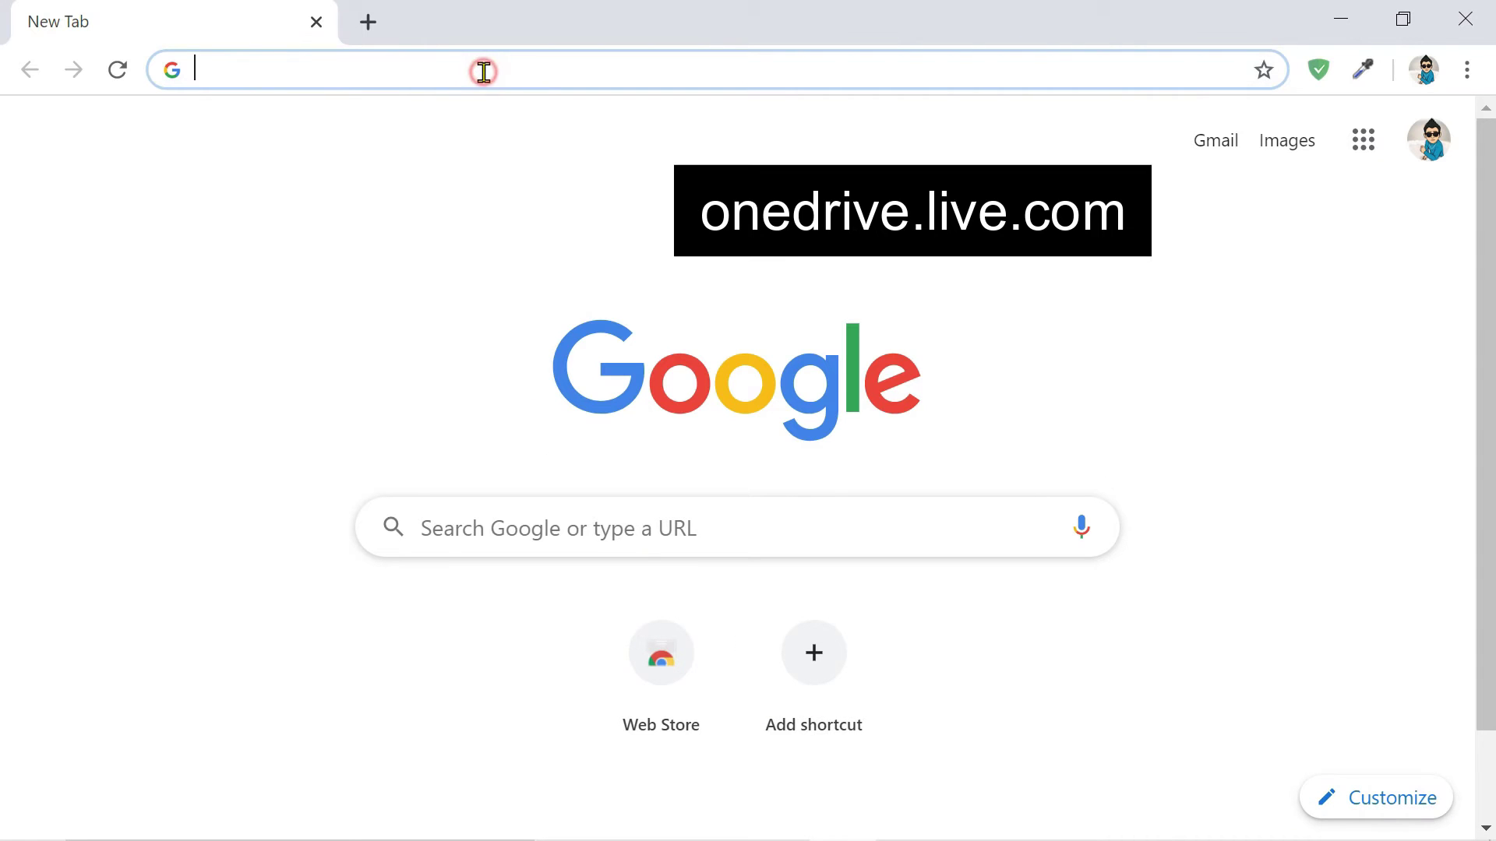
text(onedrive.live.com/about/en-us/signin/)
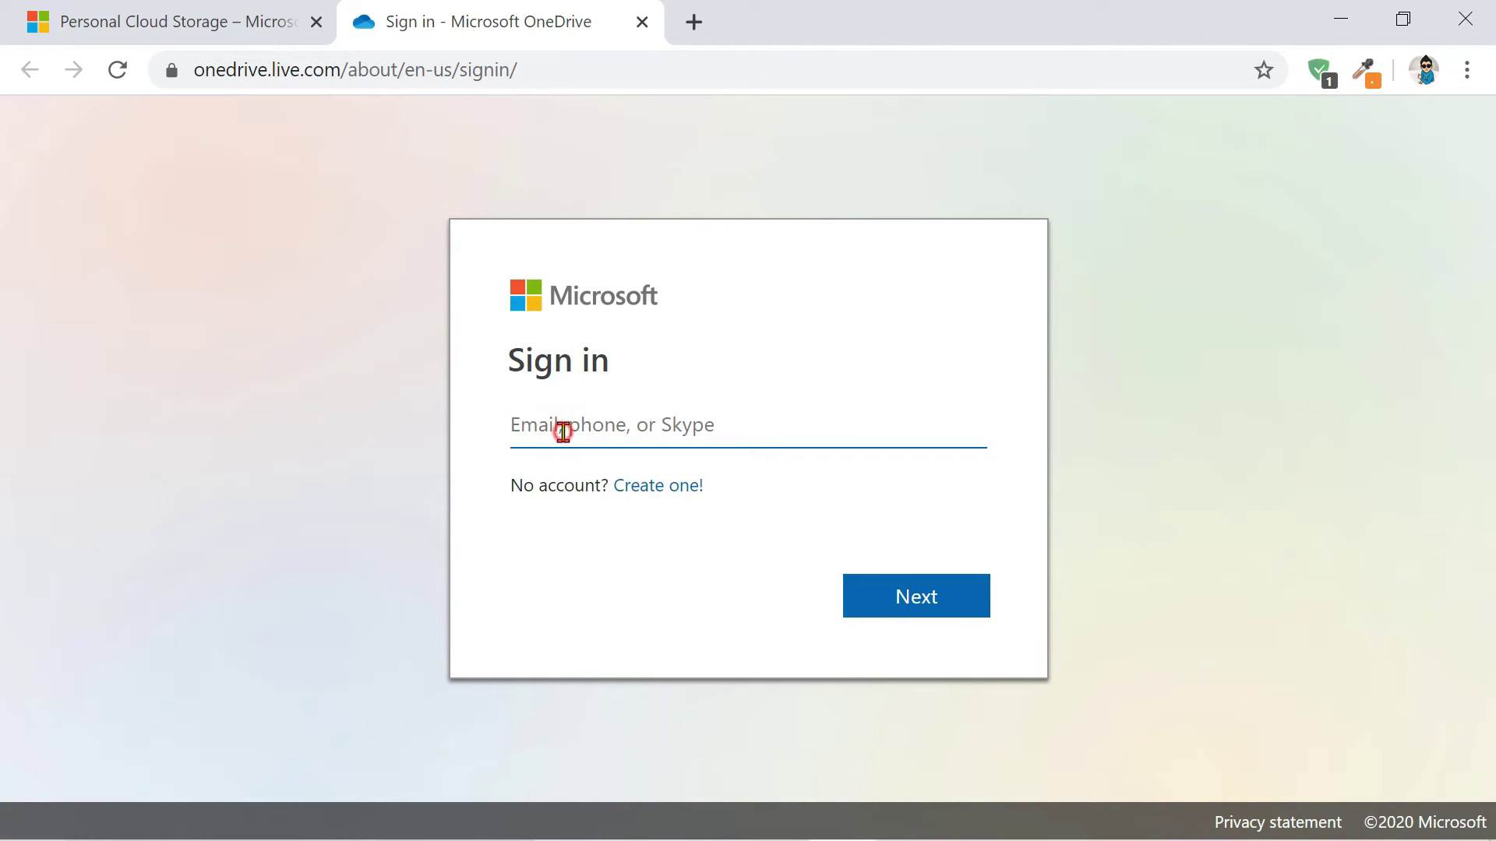
click(564, 431)
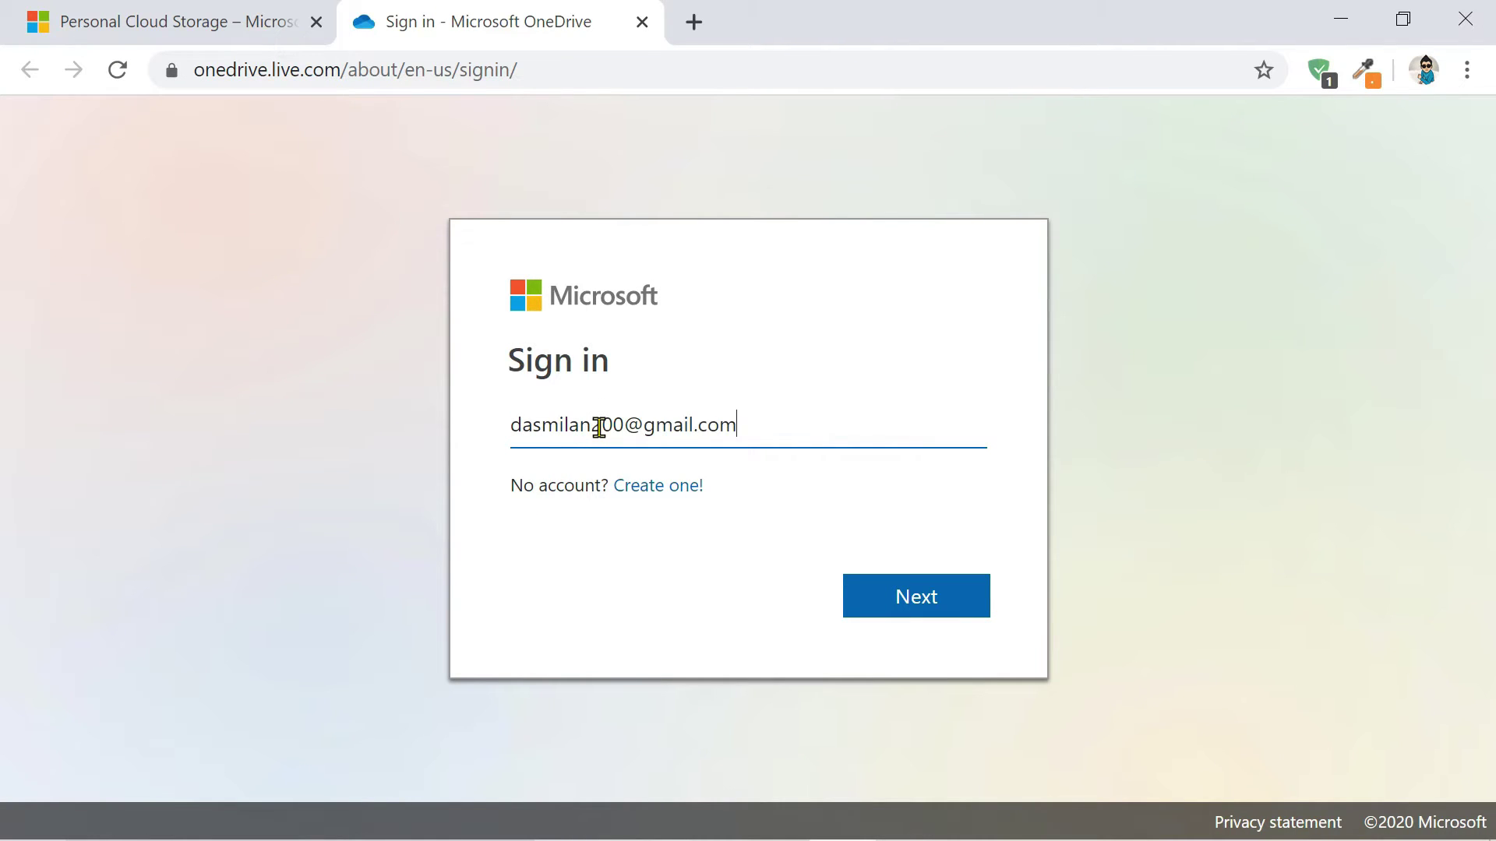
click(920, 599)
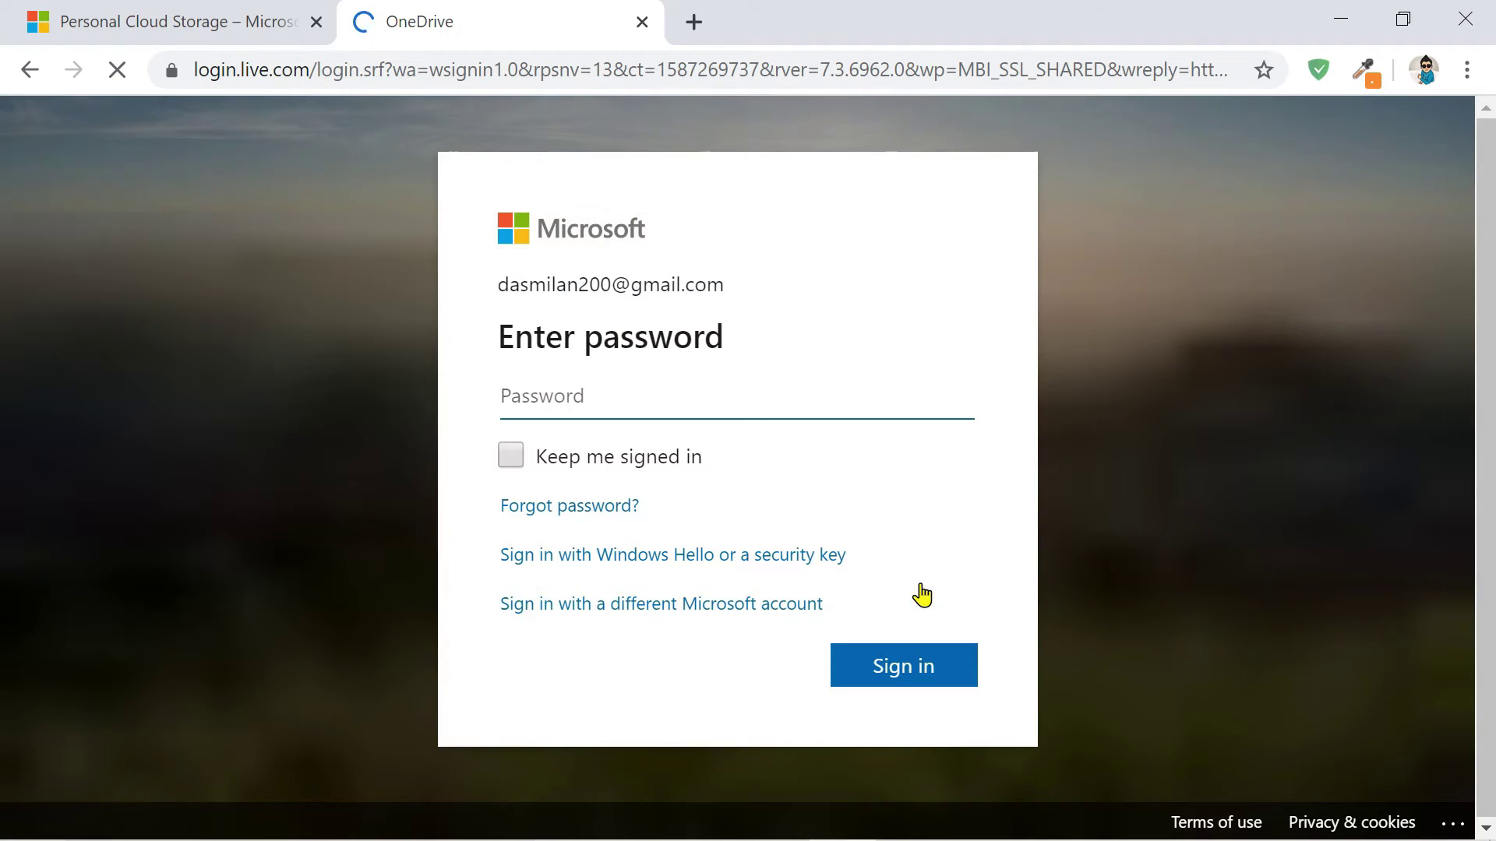
click(744, 401)
text(*******)
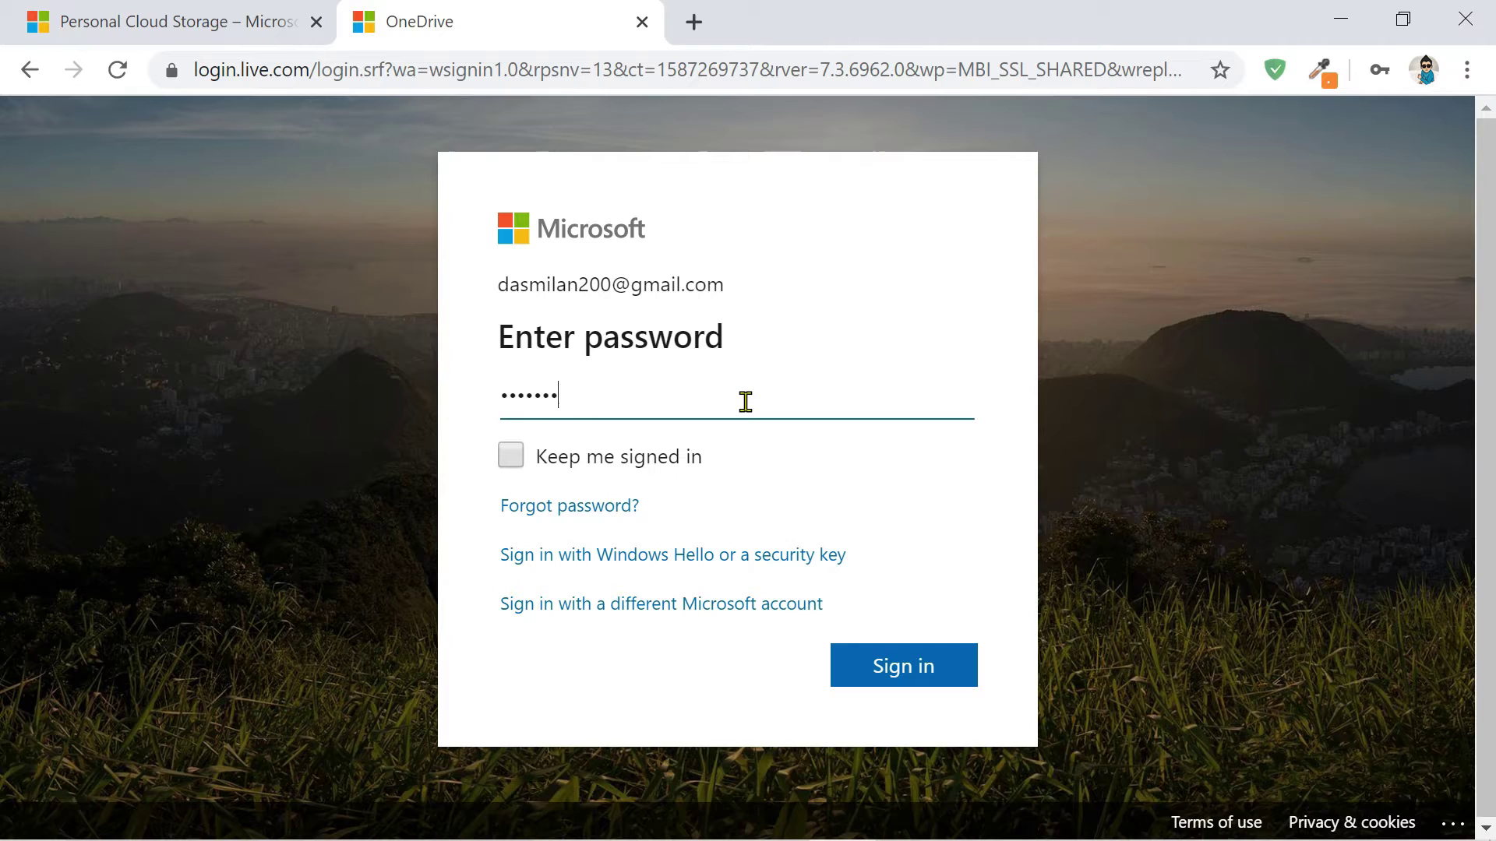
click(888, 675)
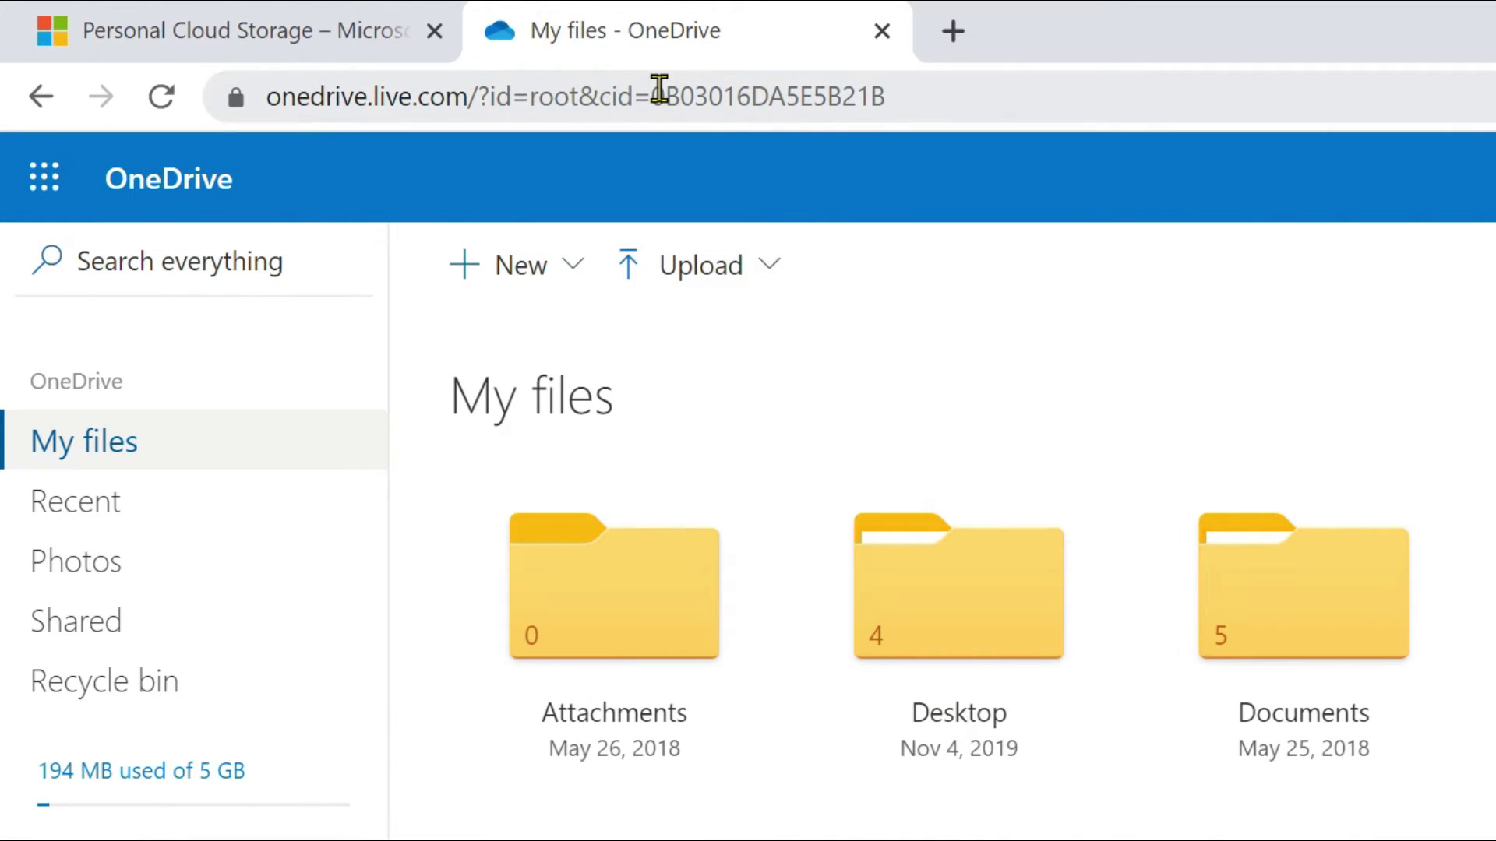
- Copy the cid account code from the My files address, then minimize Chrome to the desktop
drag(658, 90, 894, 99)
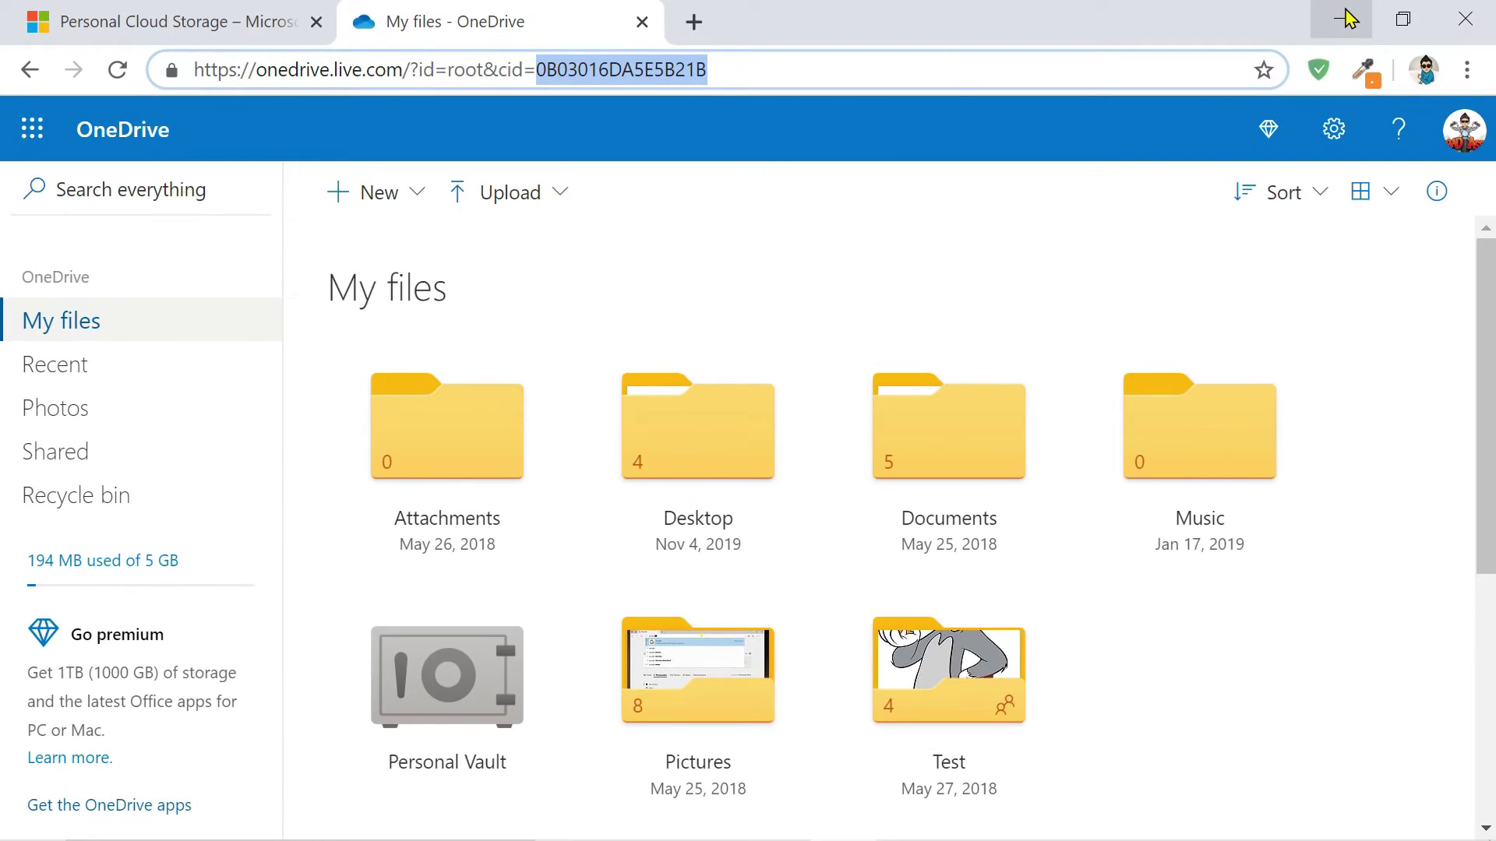
click(1346, 16)
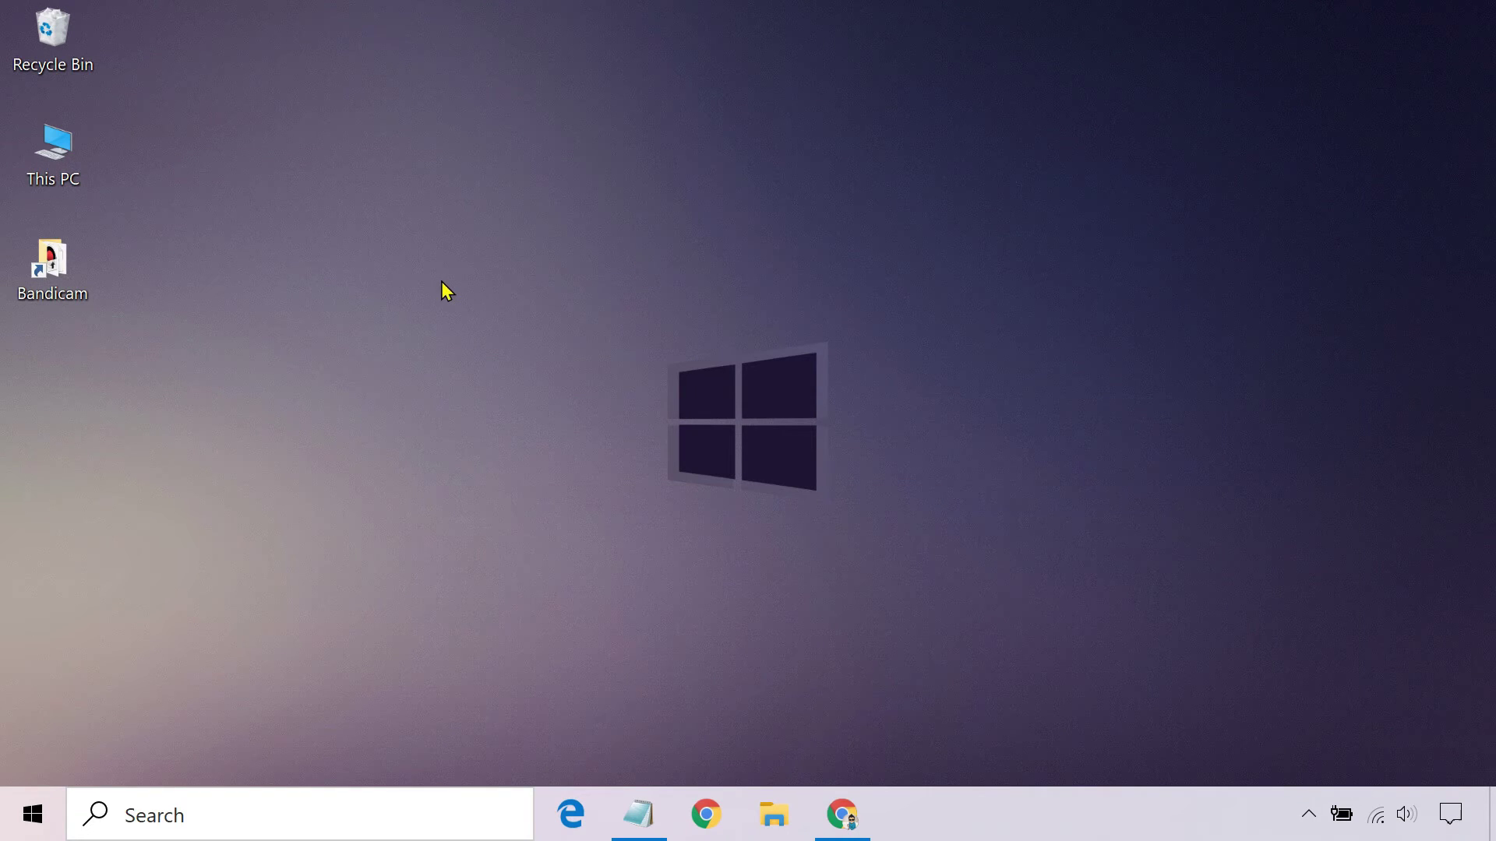
- From This PC on the desktop, bring up the Map Network Drive dialog
double_click(68, 165)
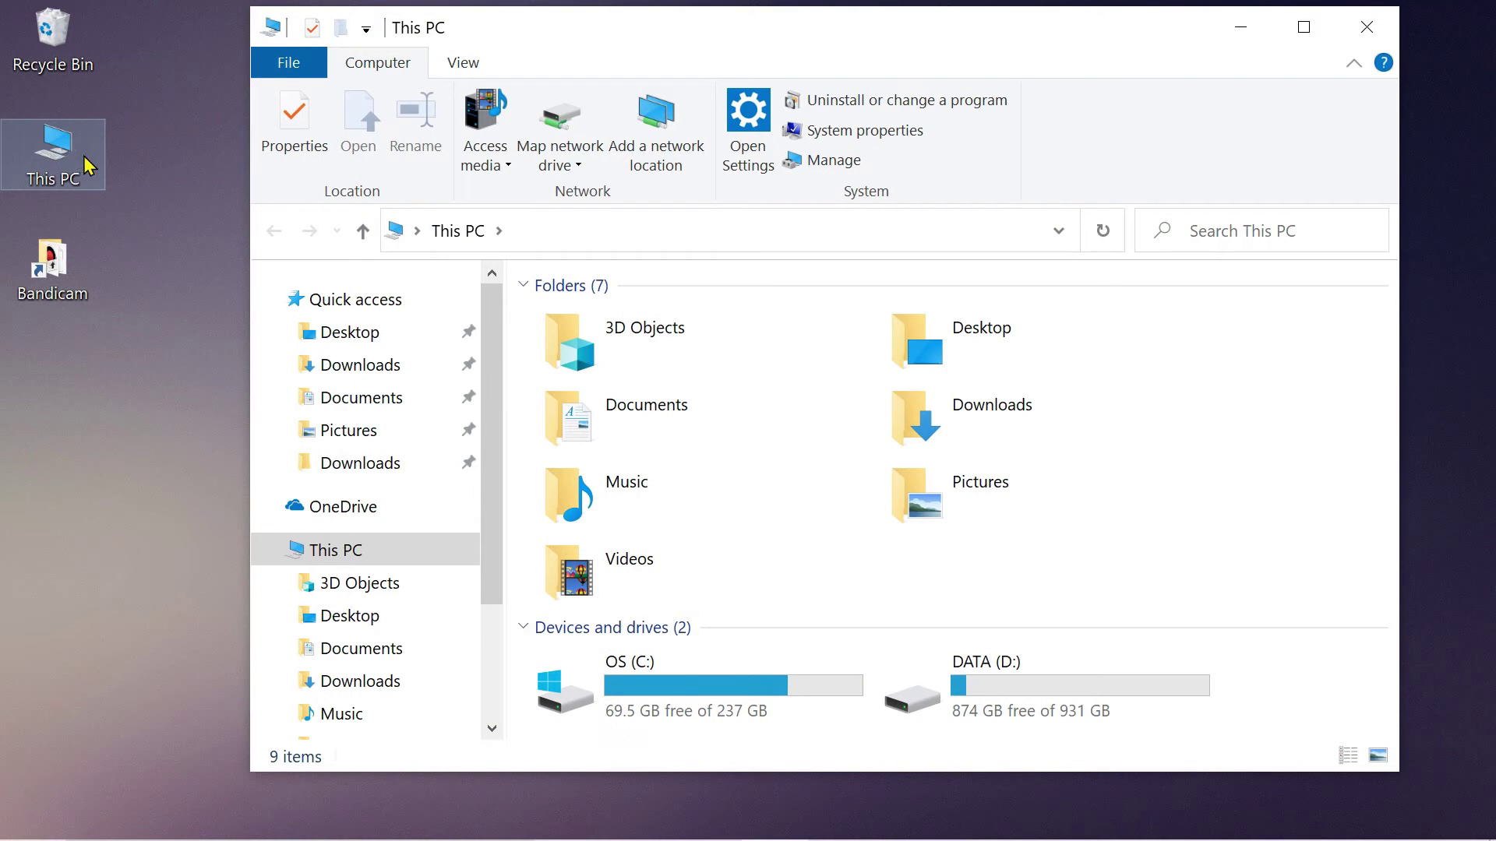
click(564, 117)
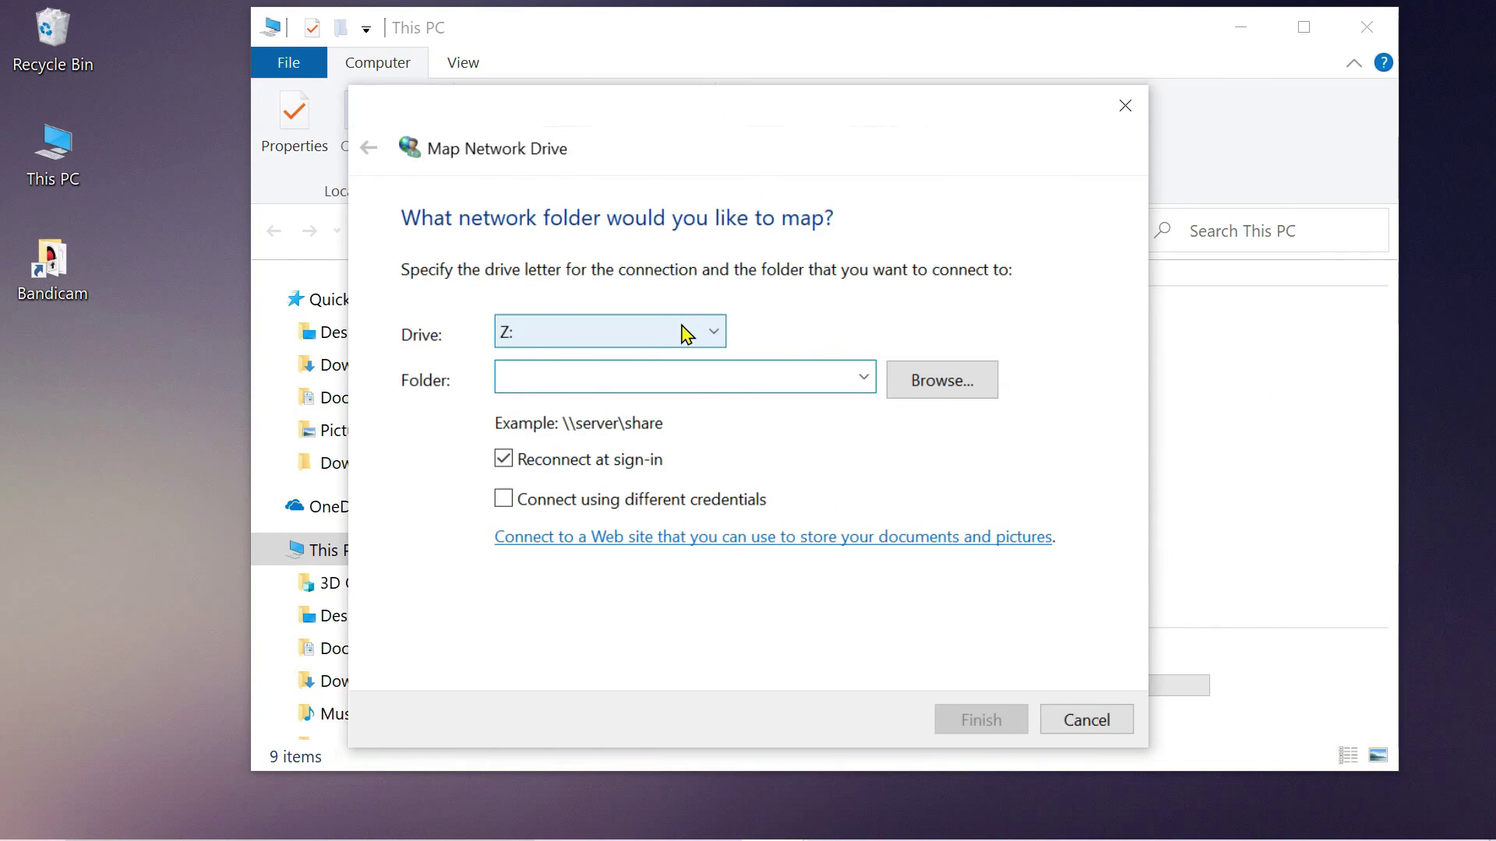
click(658, 342)
click(489, 529)
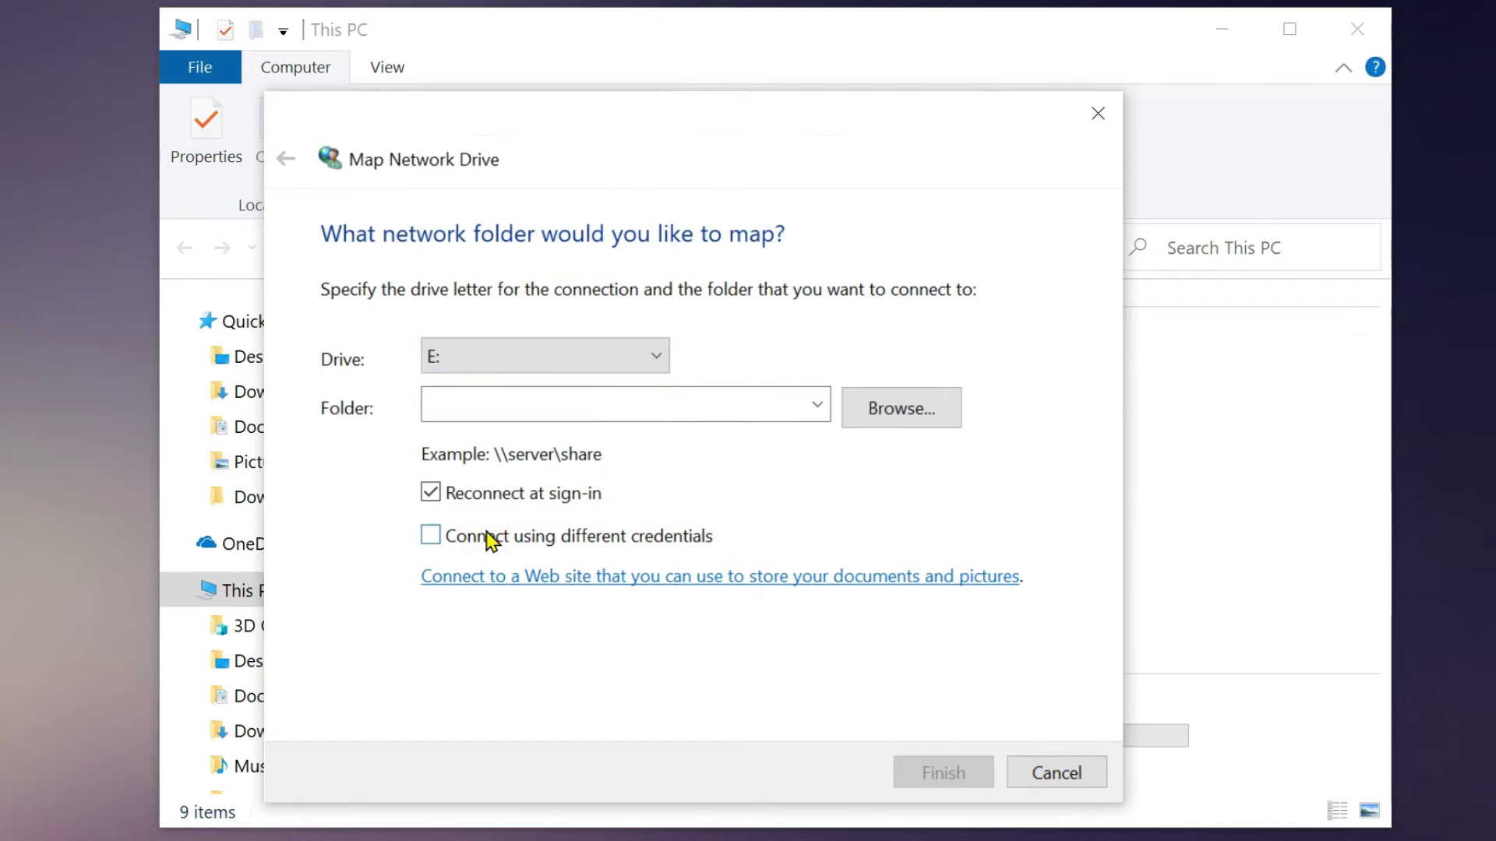
click(496, 403)
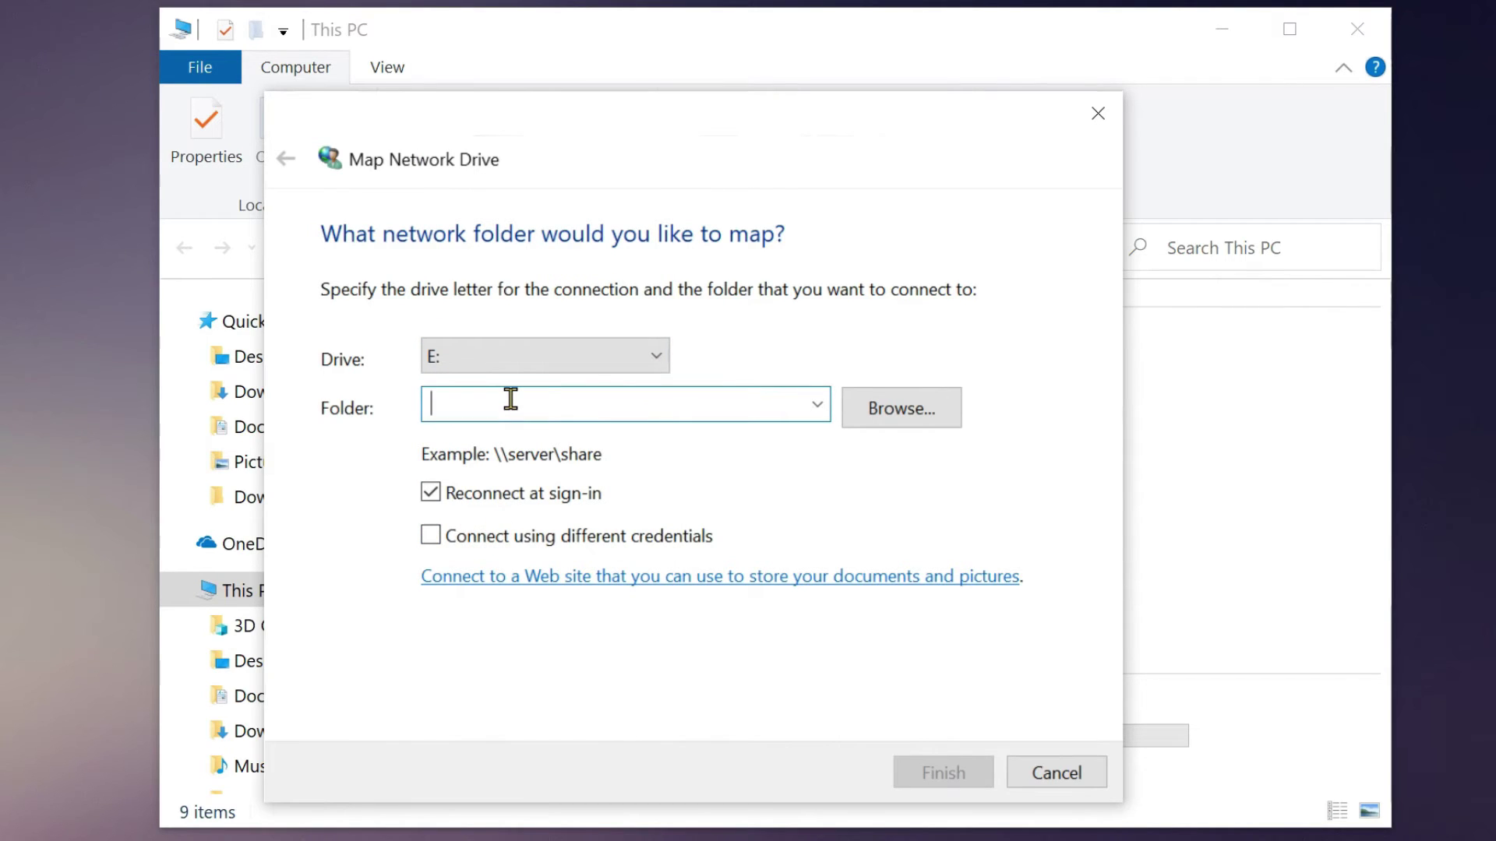
text(https://d.docs.live.net/)
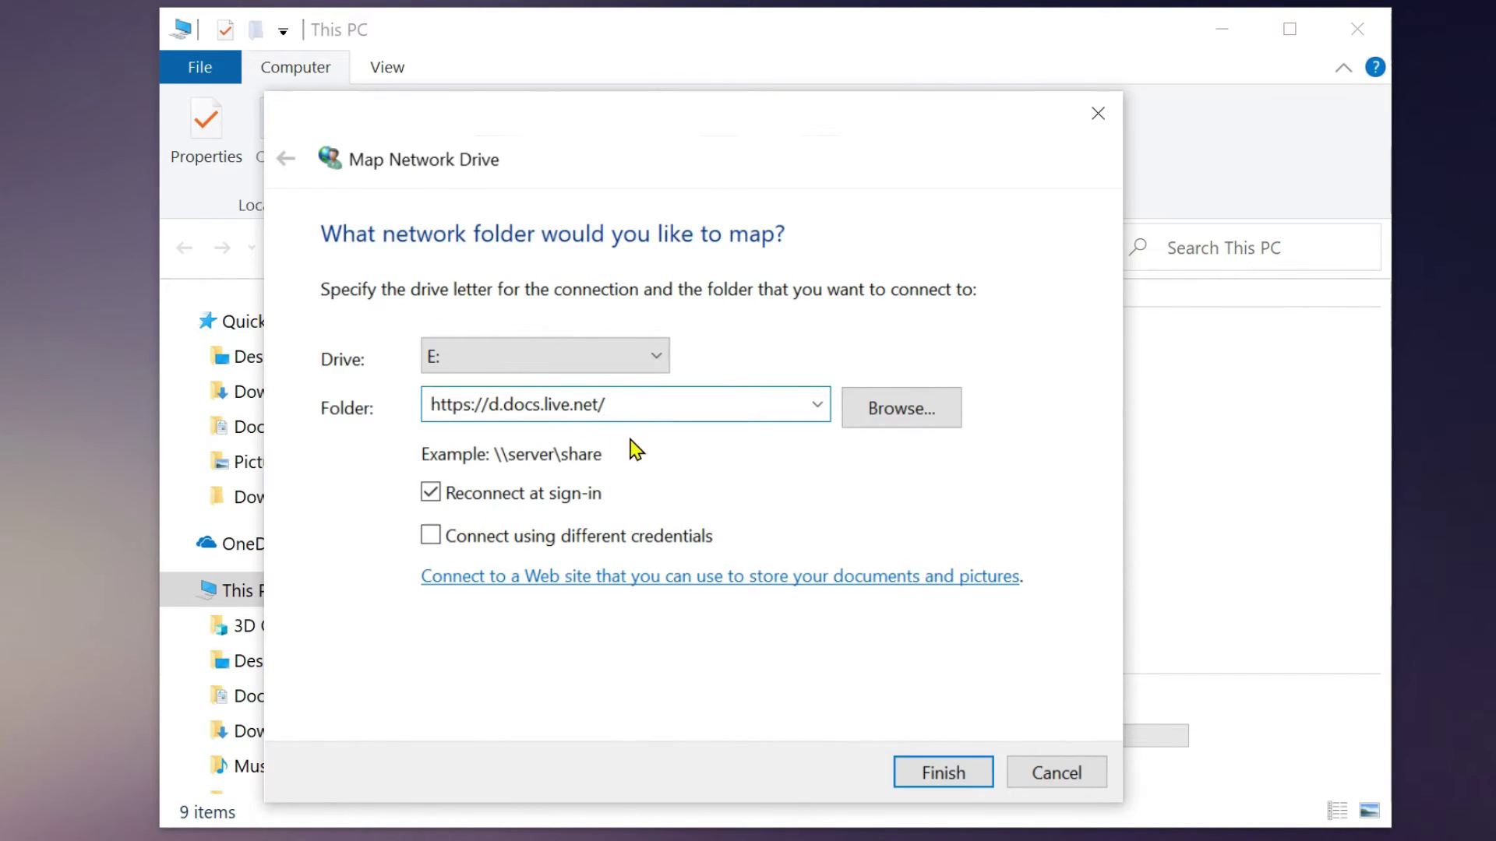
text(0B030F6DA5E5B21B)
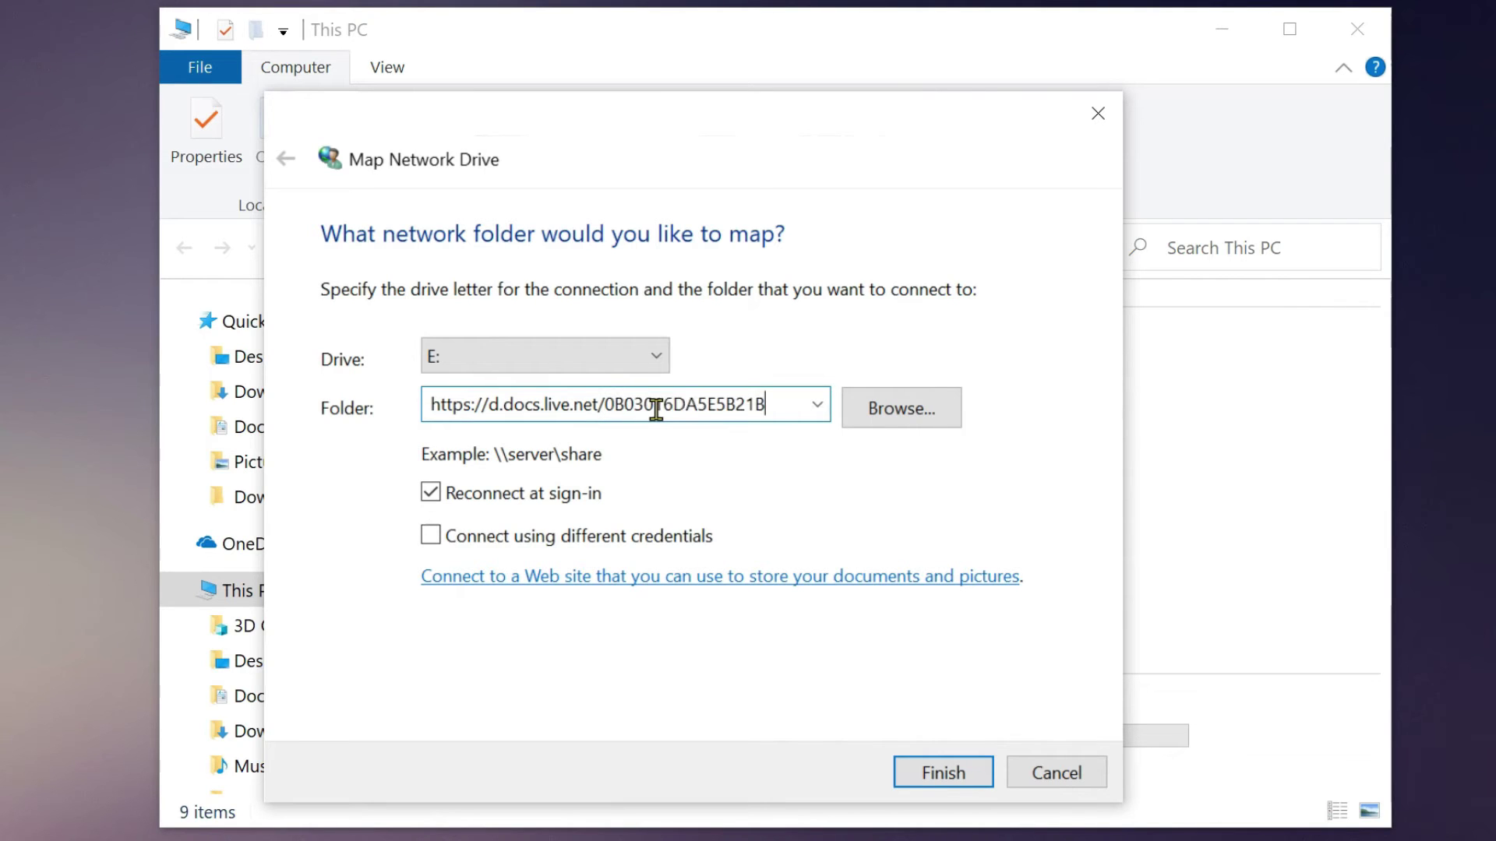
click(428, 538)
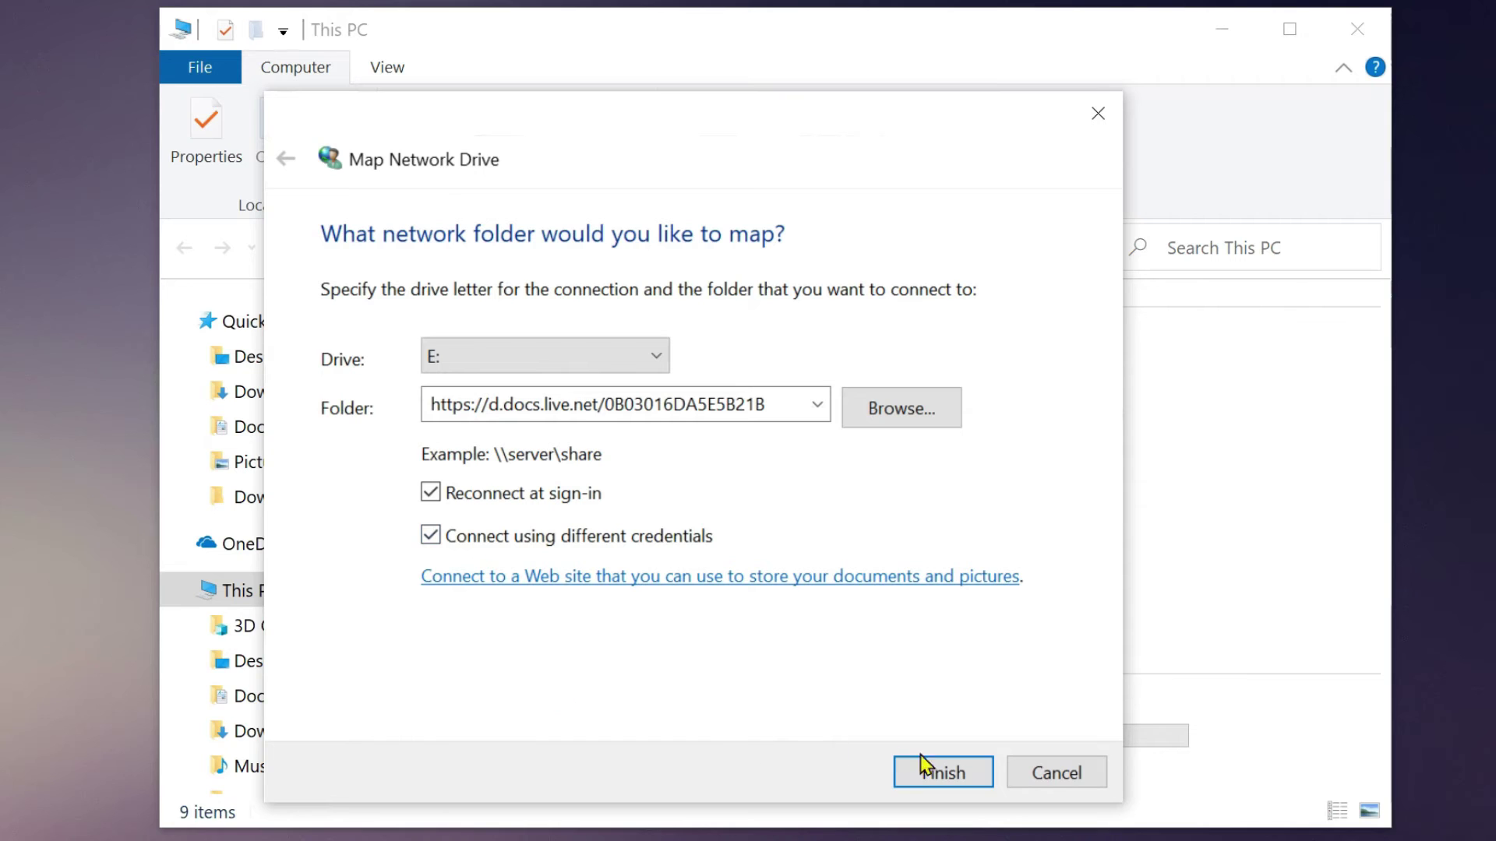
click(951, 775)
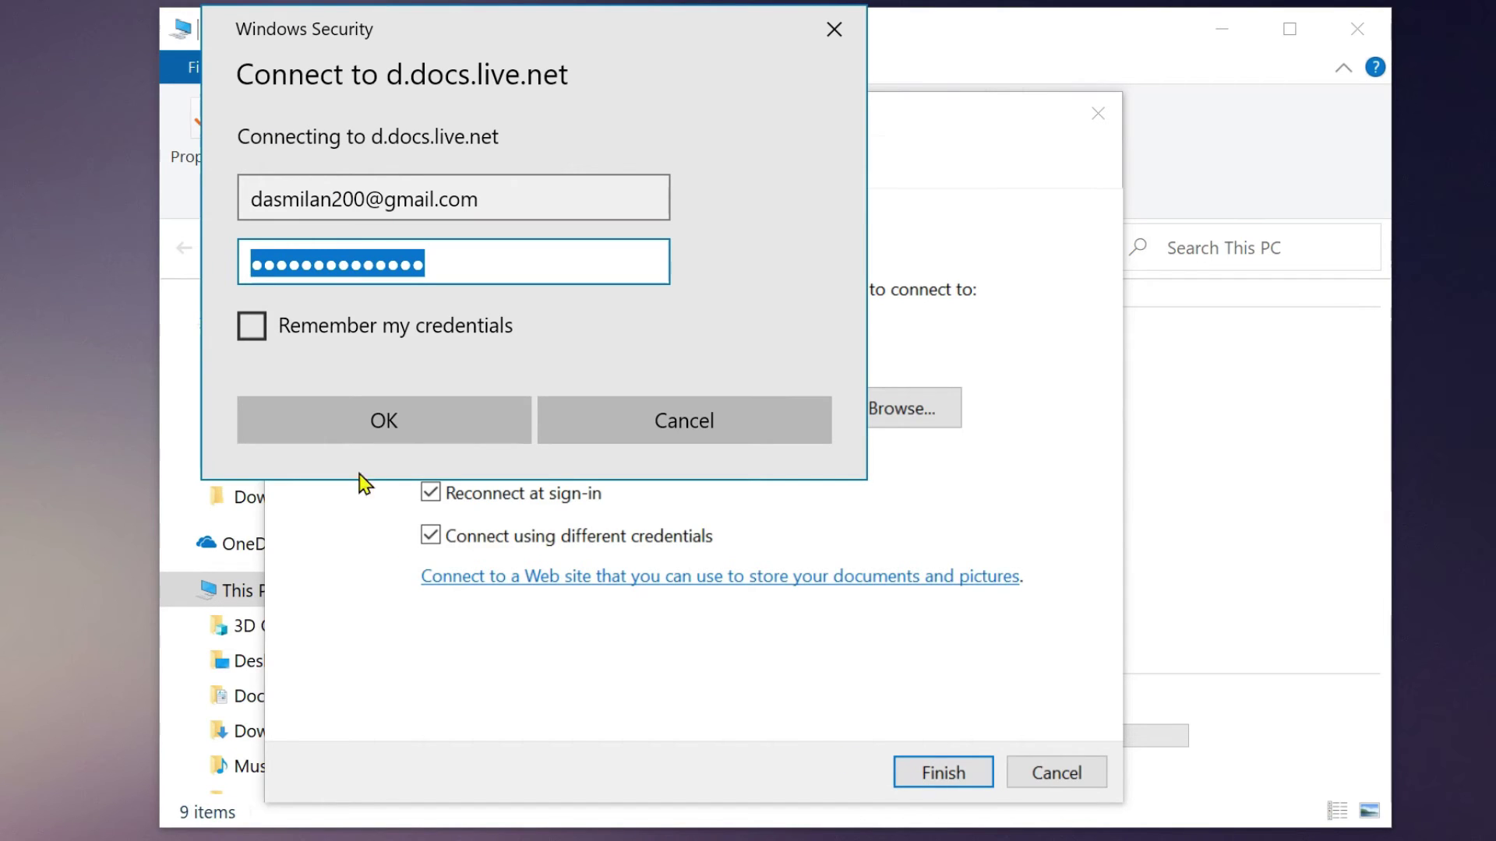
- Confirm the Windows Security credentials with Remember my credentials ticked to connect the drive
click(306, 332)
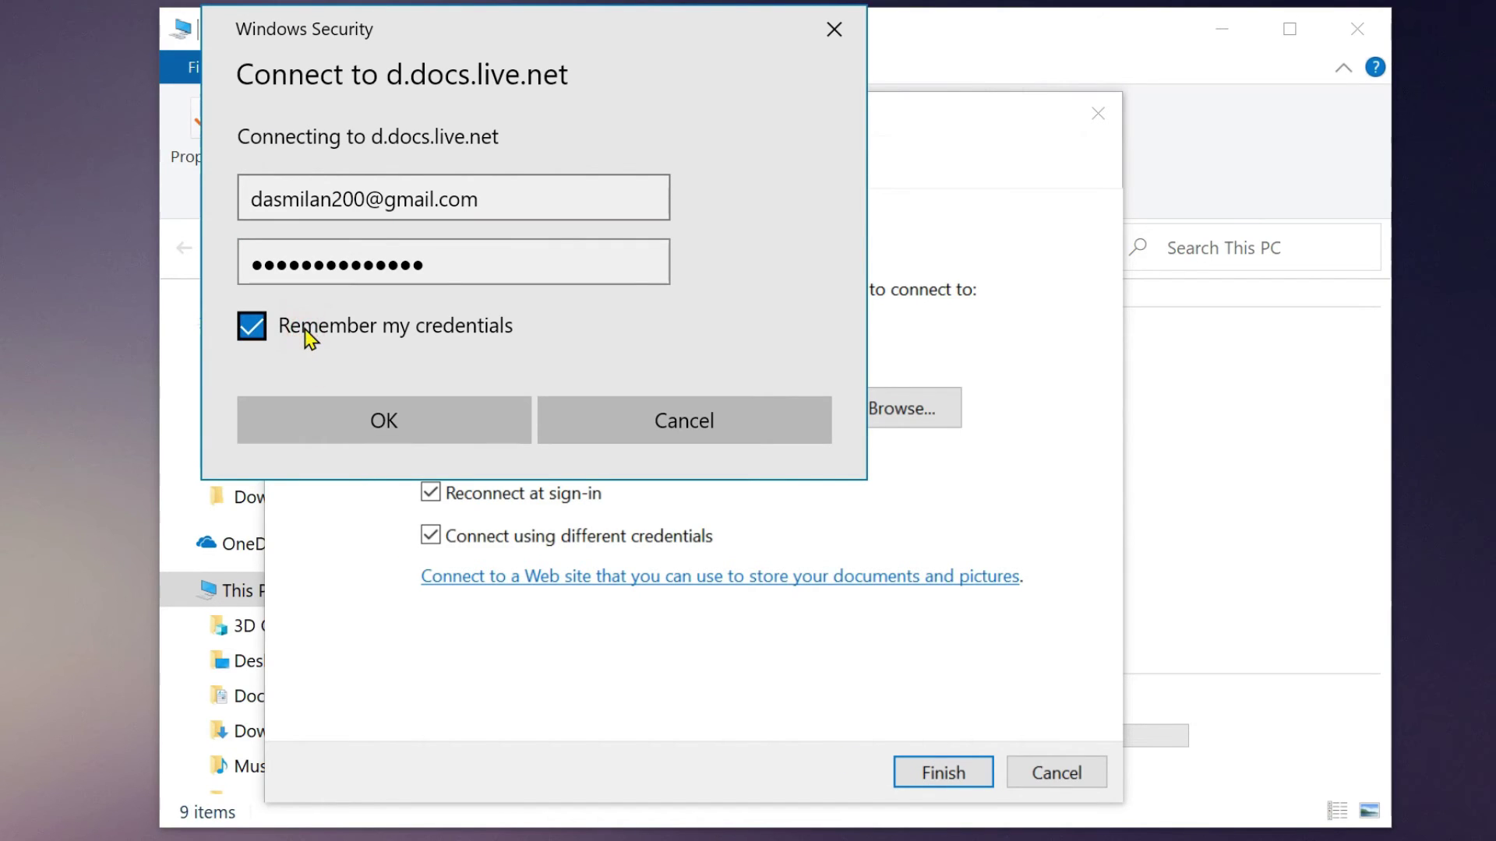
click(403, 432)
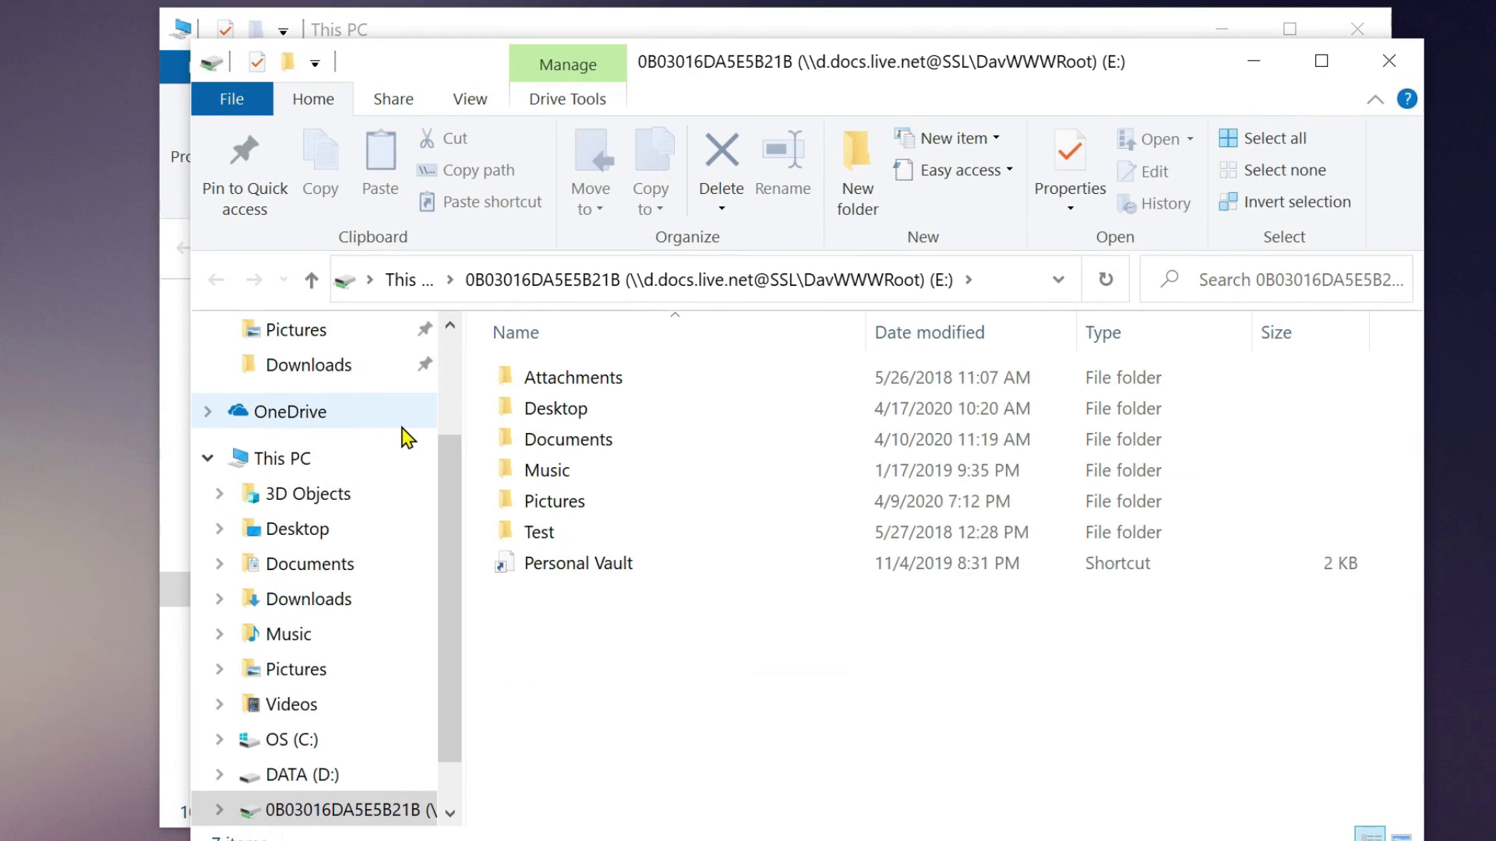
- Under This PC, rename the mapped network location to OneDrive so it reads OneDrive (E:)
click(1354, 29)
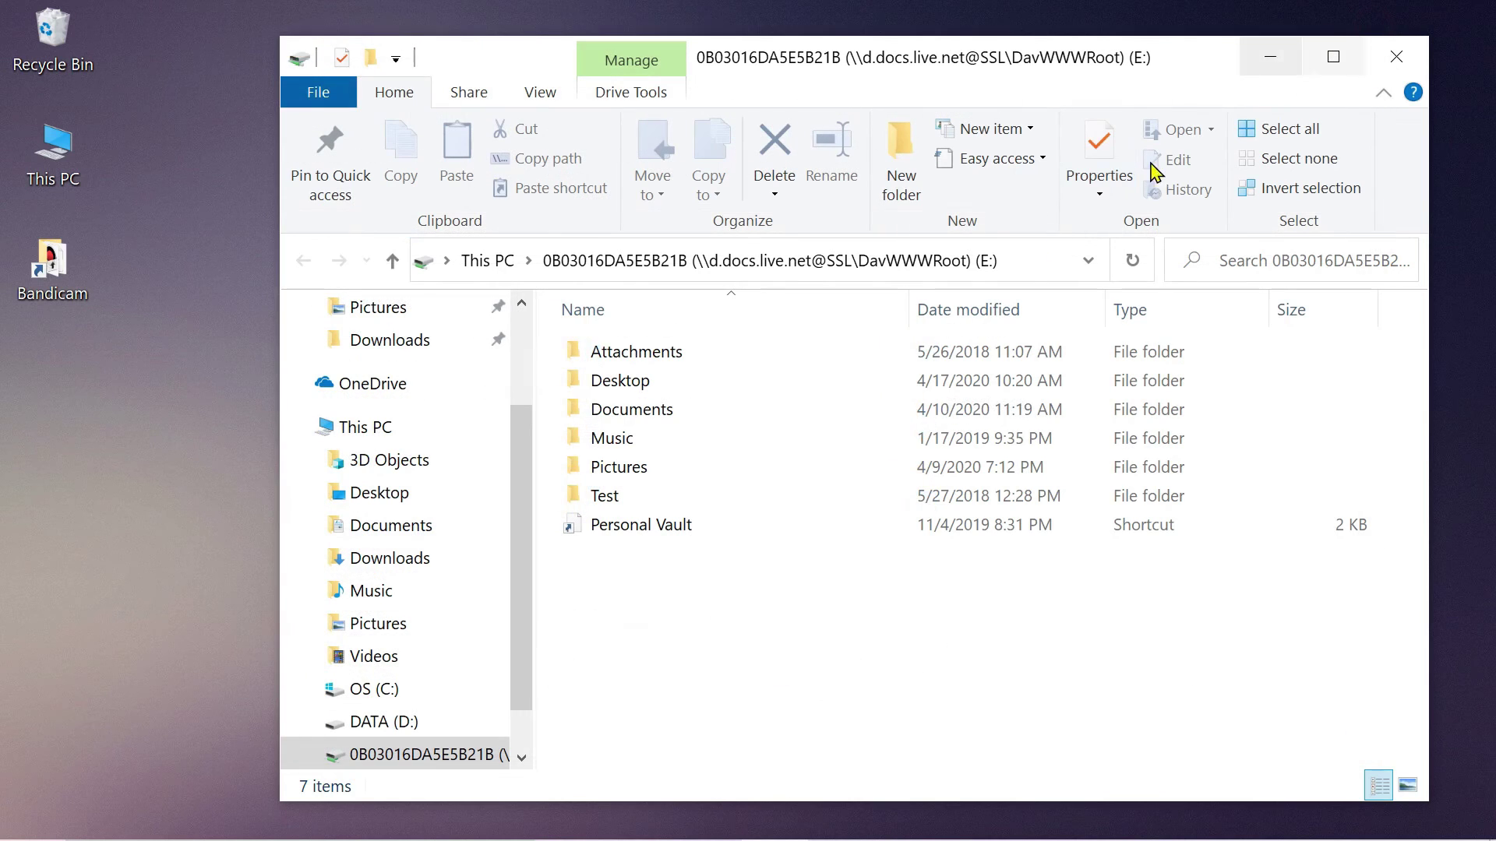
scroll(456, 573, up, 1)
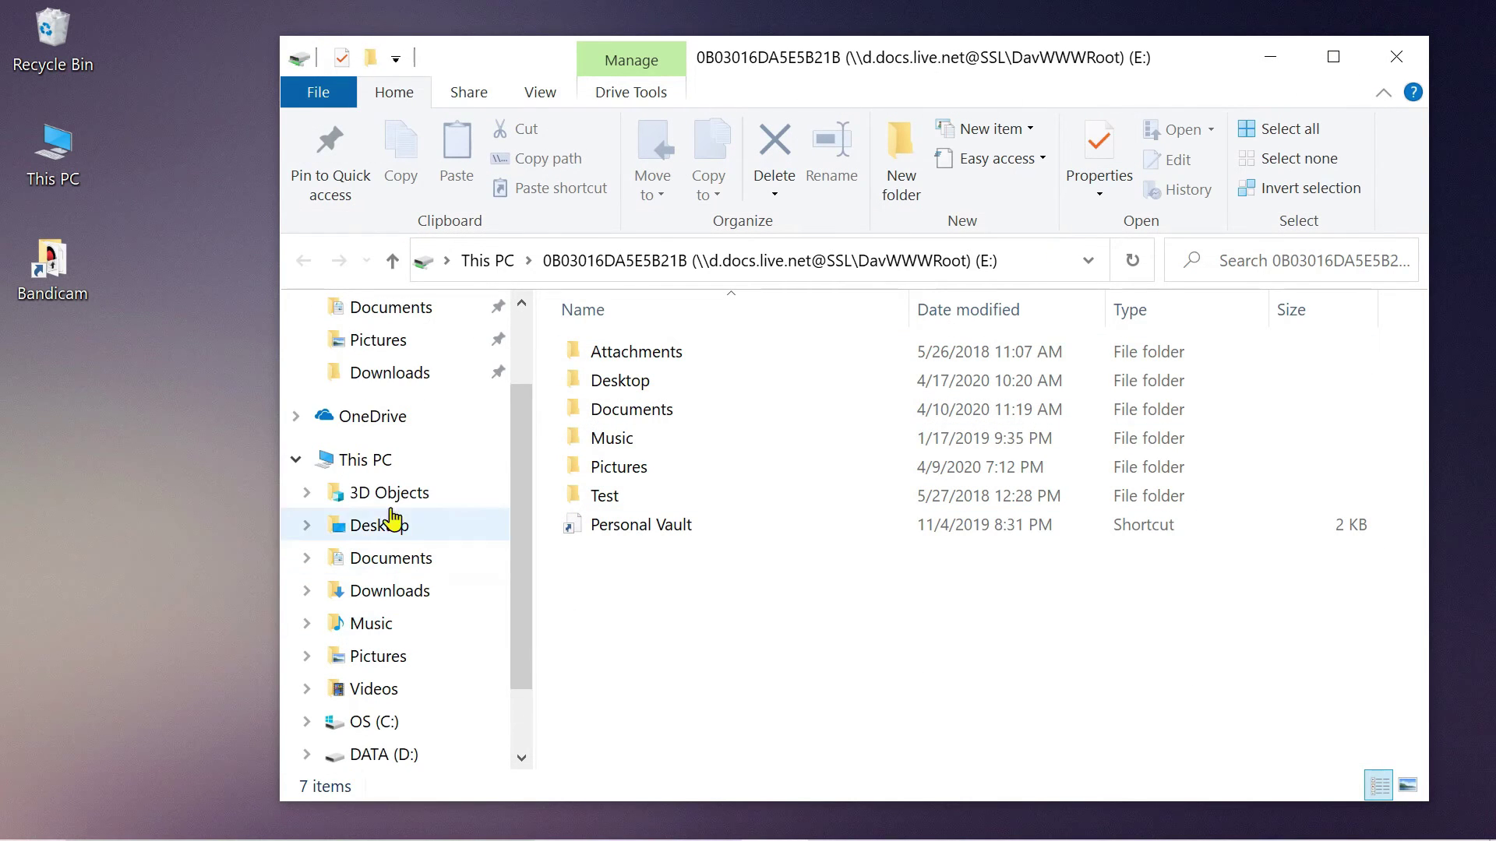
click(377, 462)
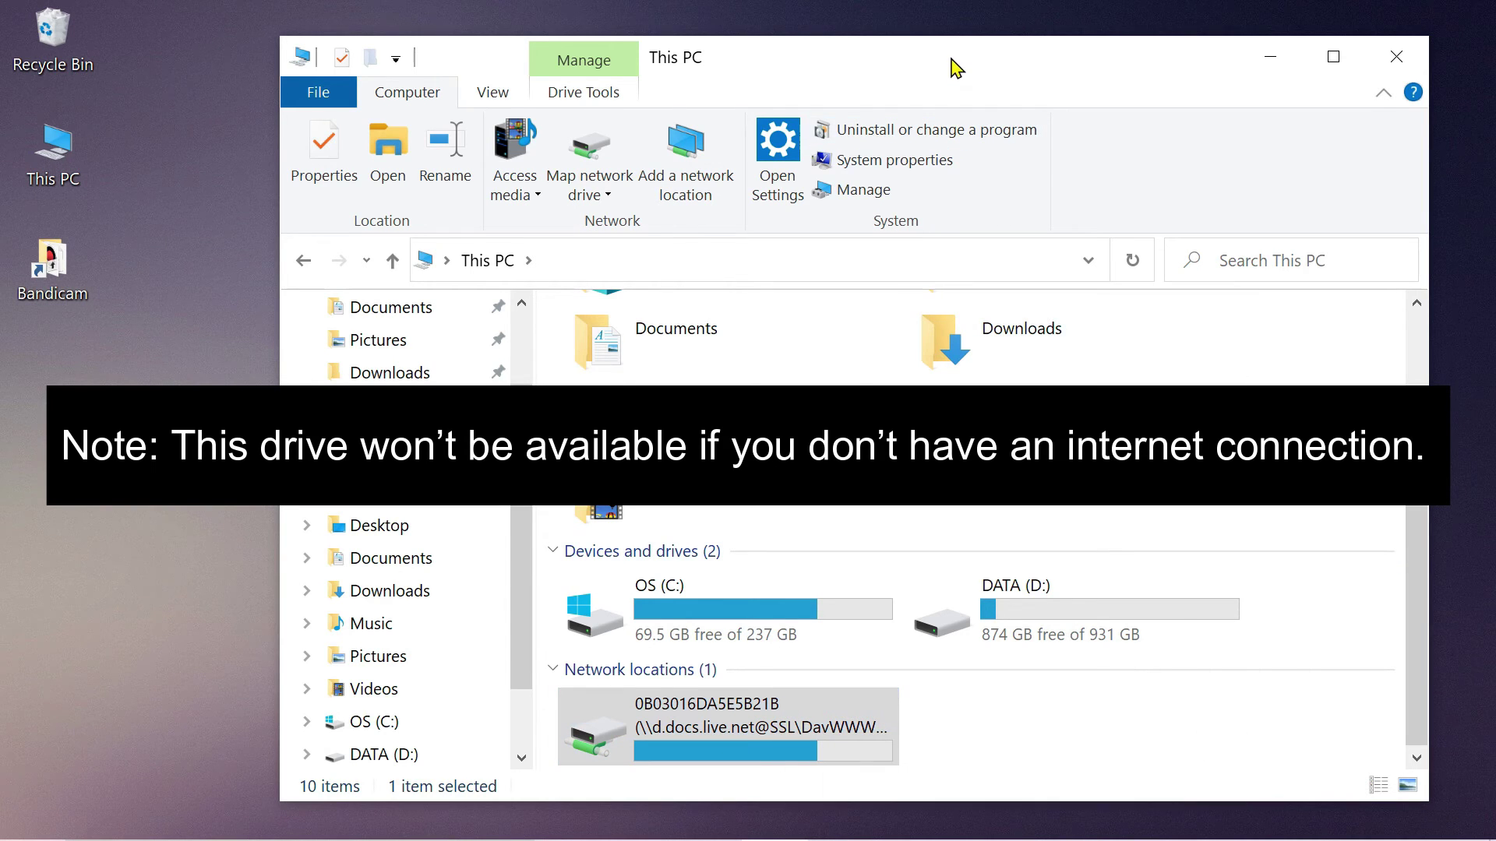
drag(951, 63, 946, 26)
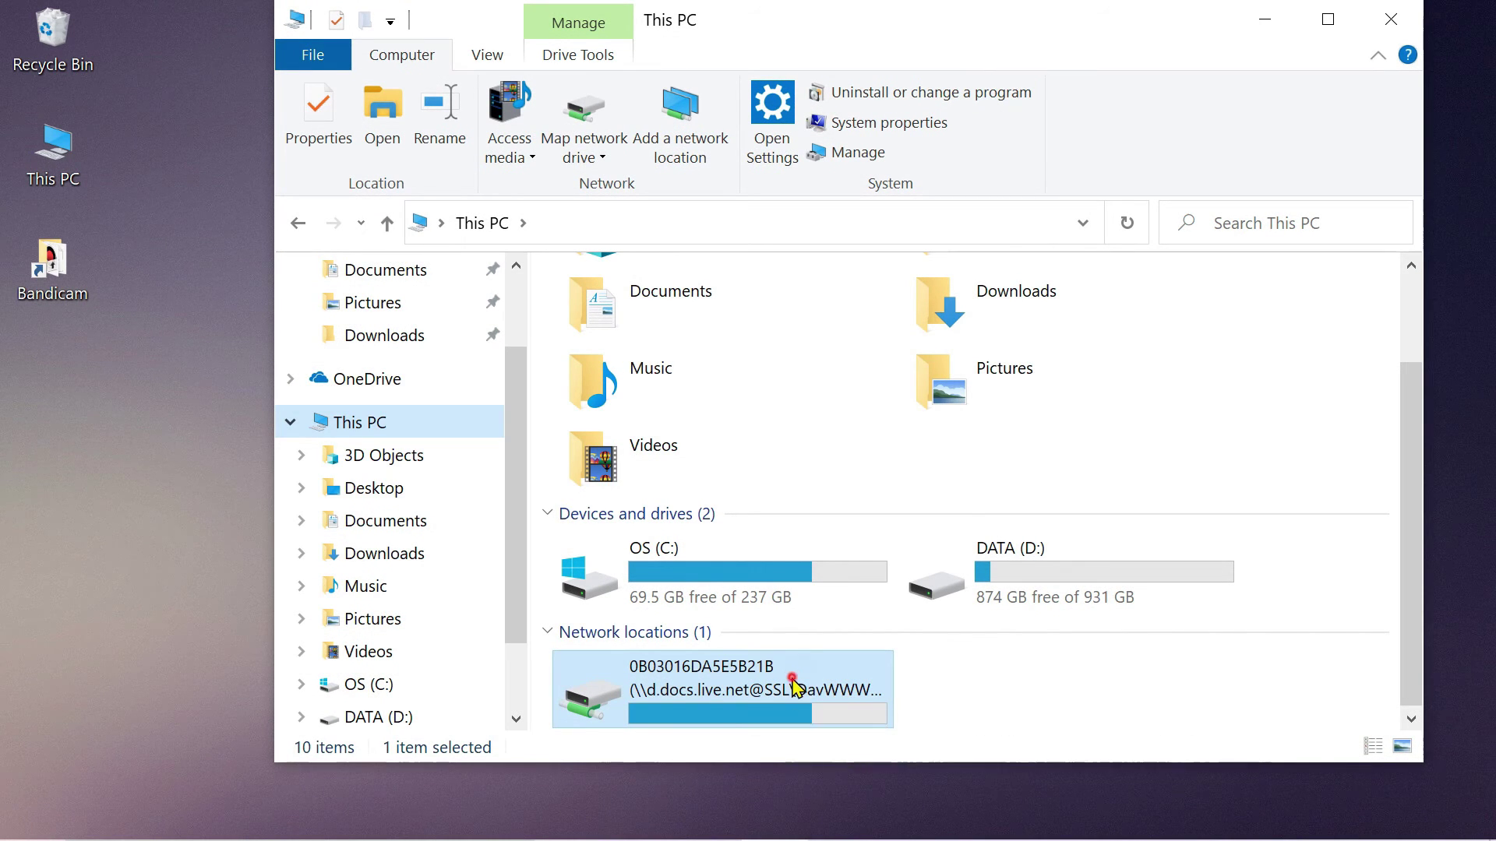
right_click(793, 688)
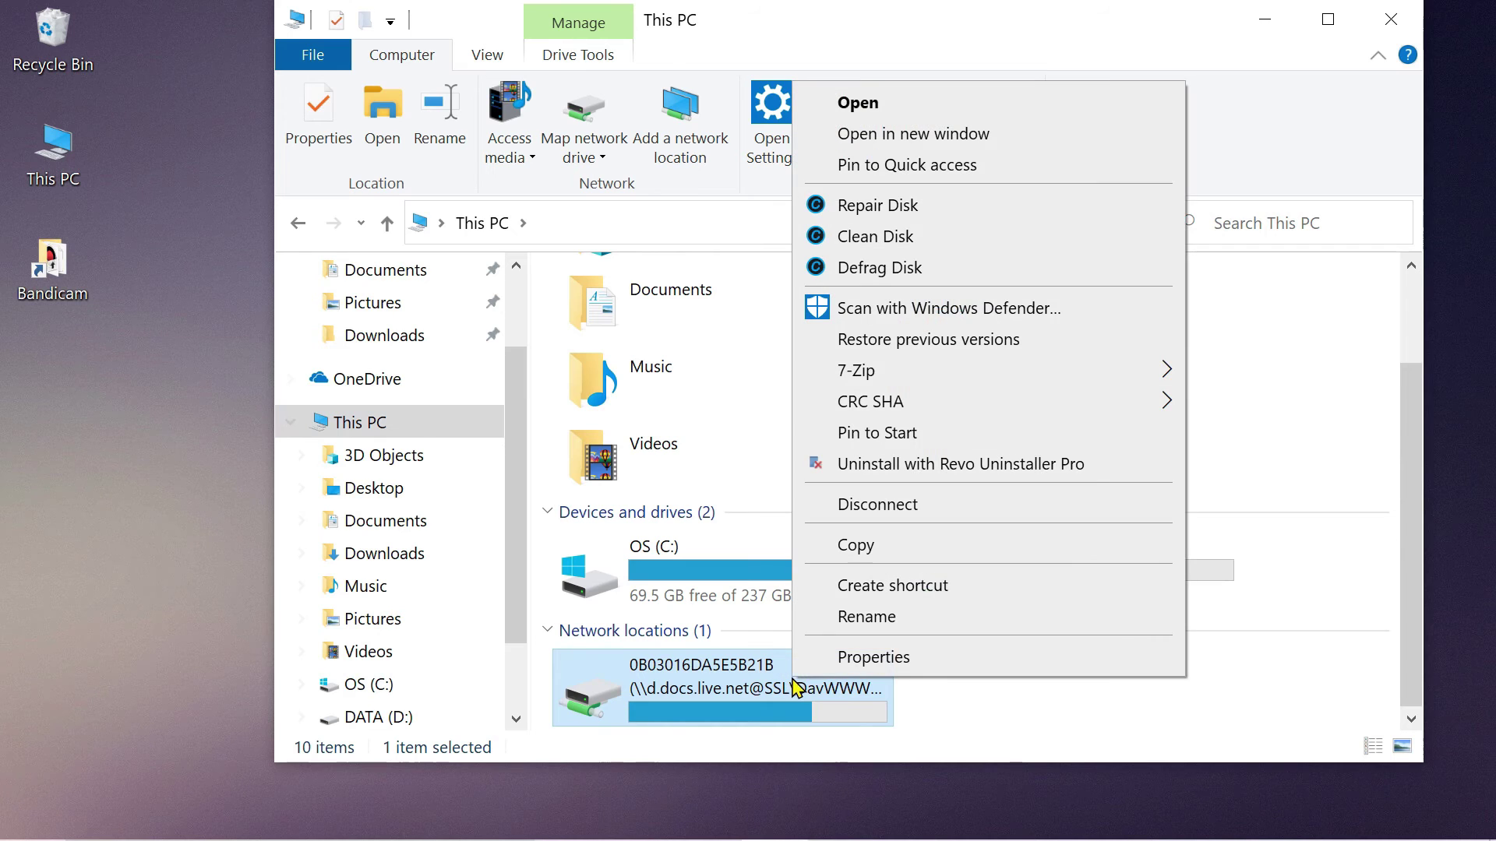
click(912, 618)
text(OneDri)
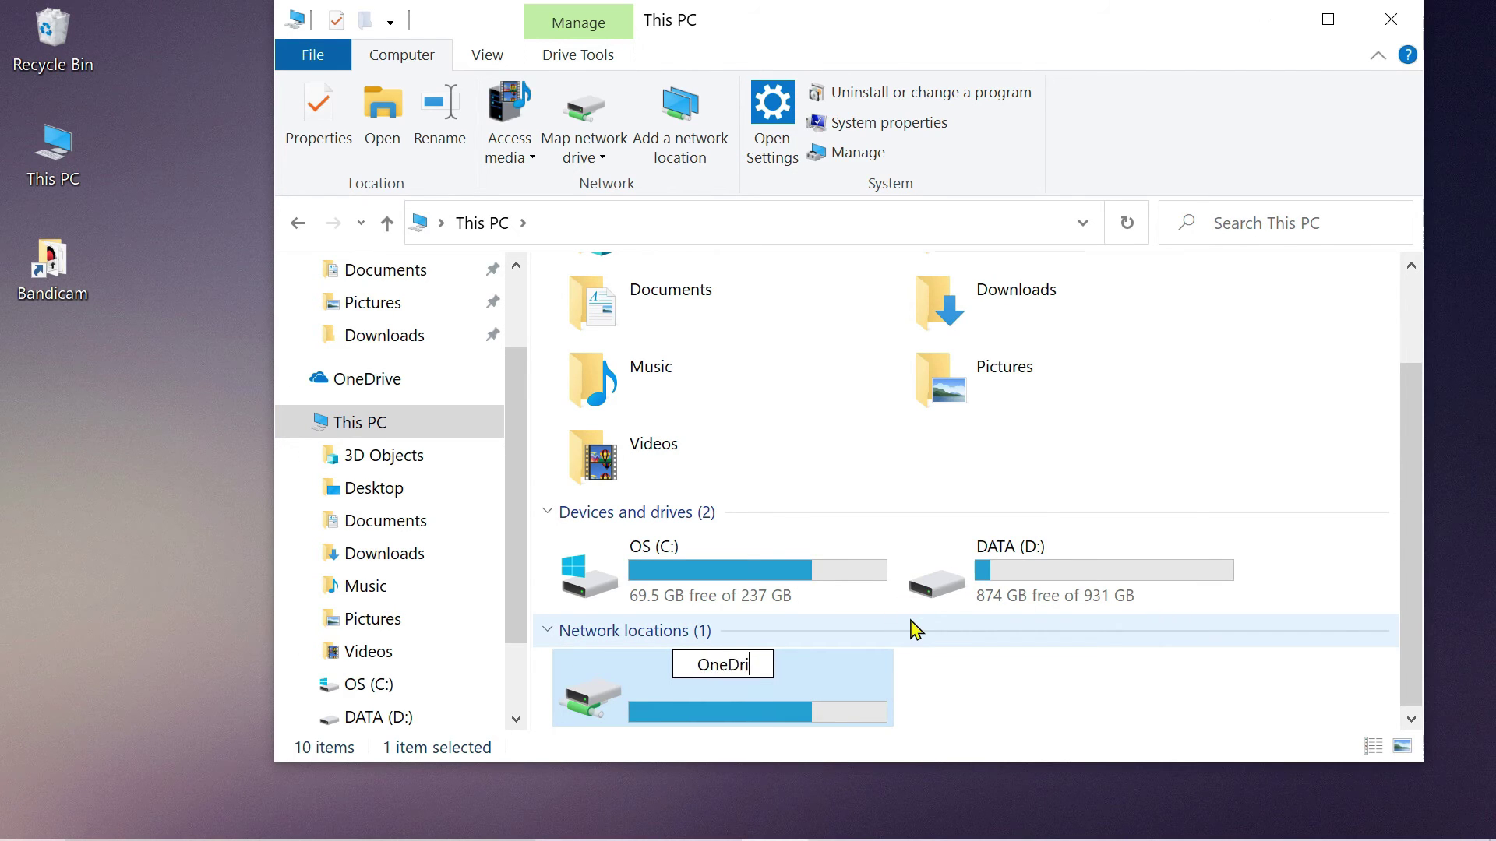
text(ve)
key(Return)
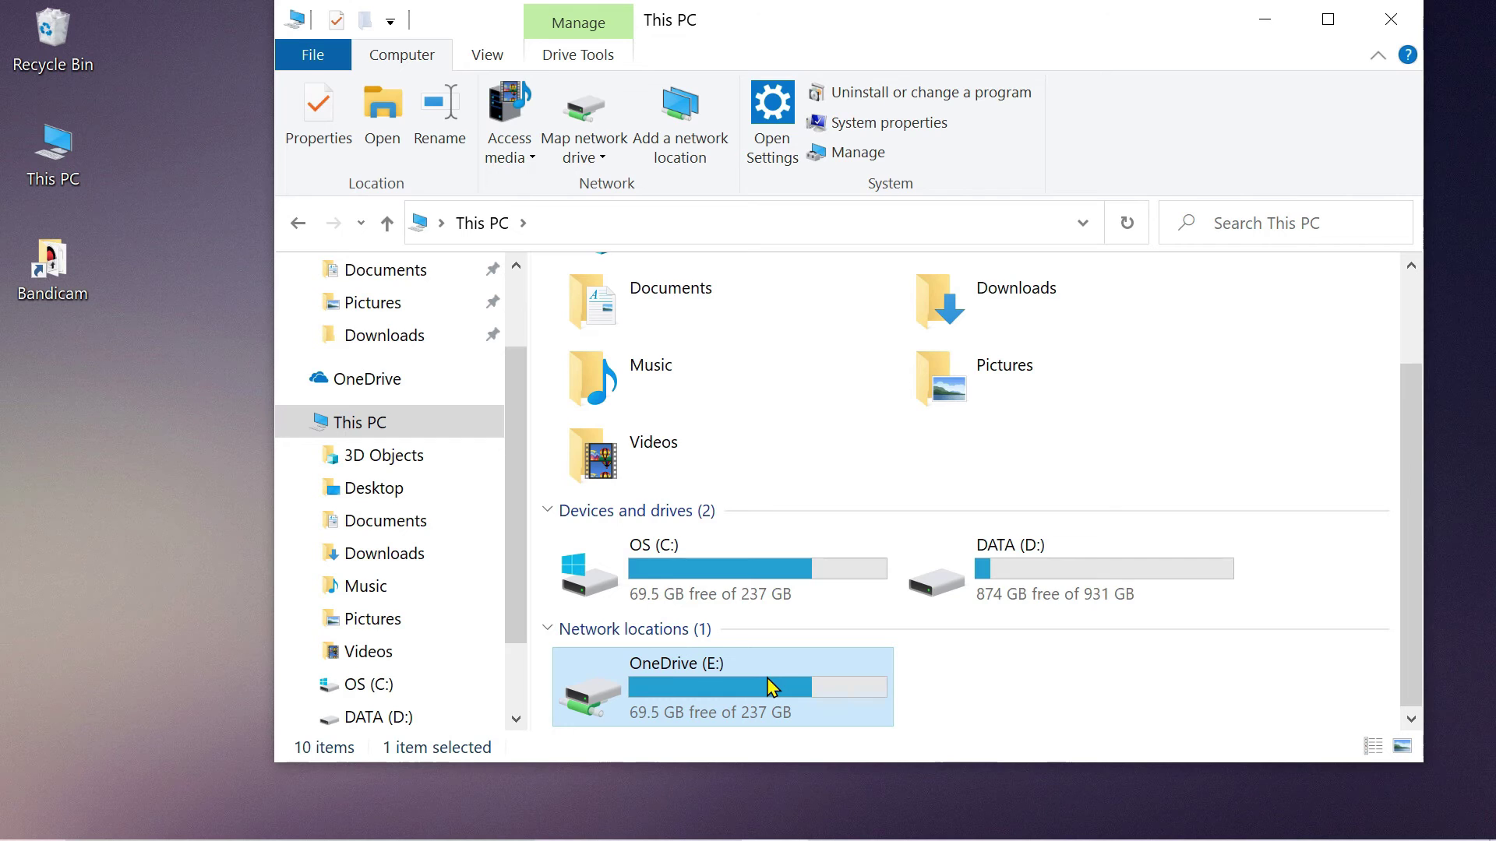
- Browse into OneDrive (E:) and then its Pictures folder to list its subfolders and images
double_click(771, 687)
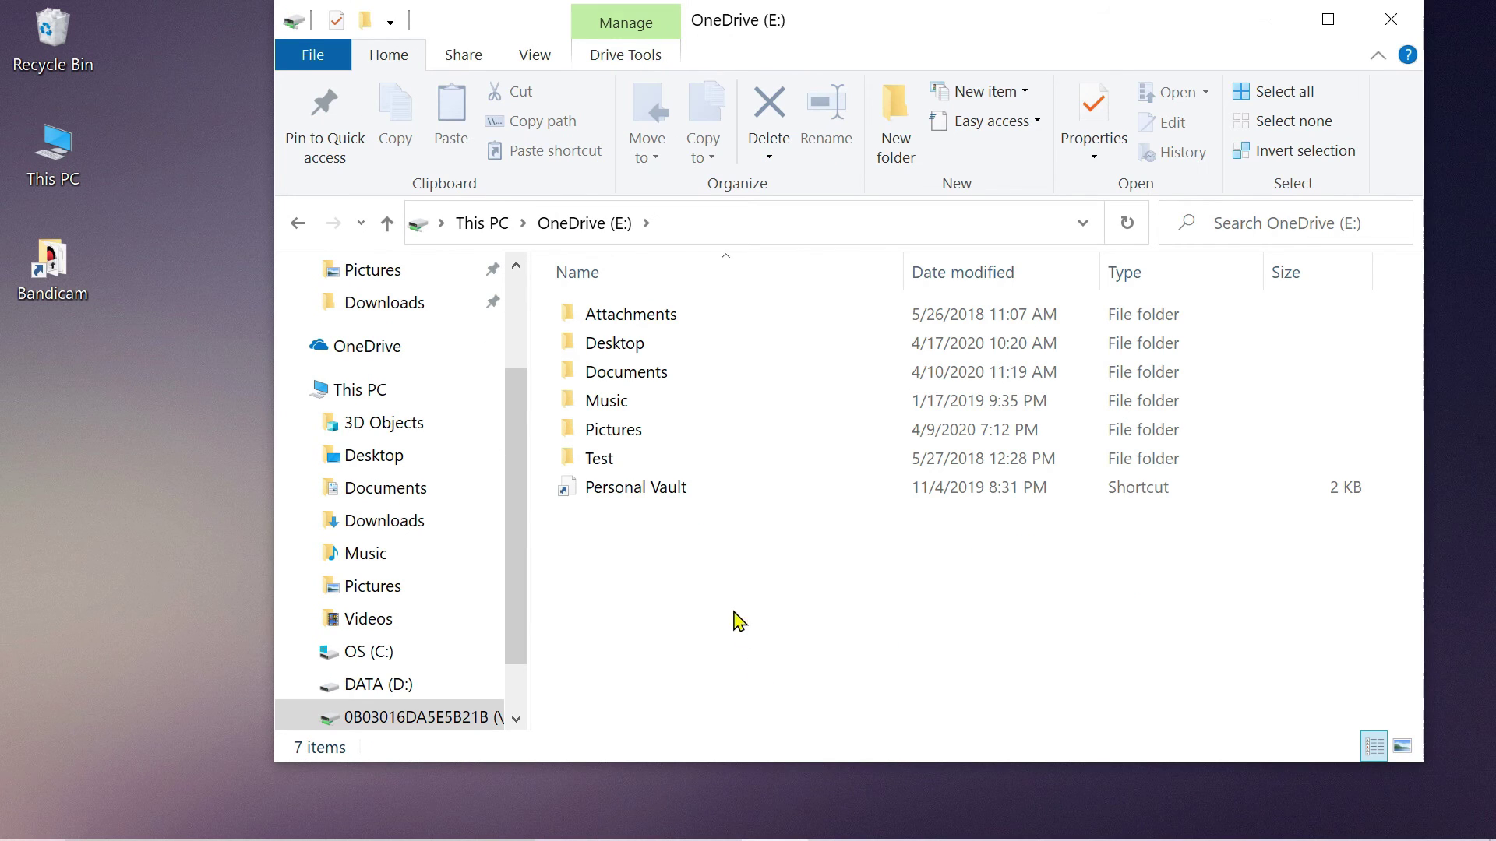
drag(720, 589, 720, 307)
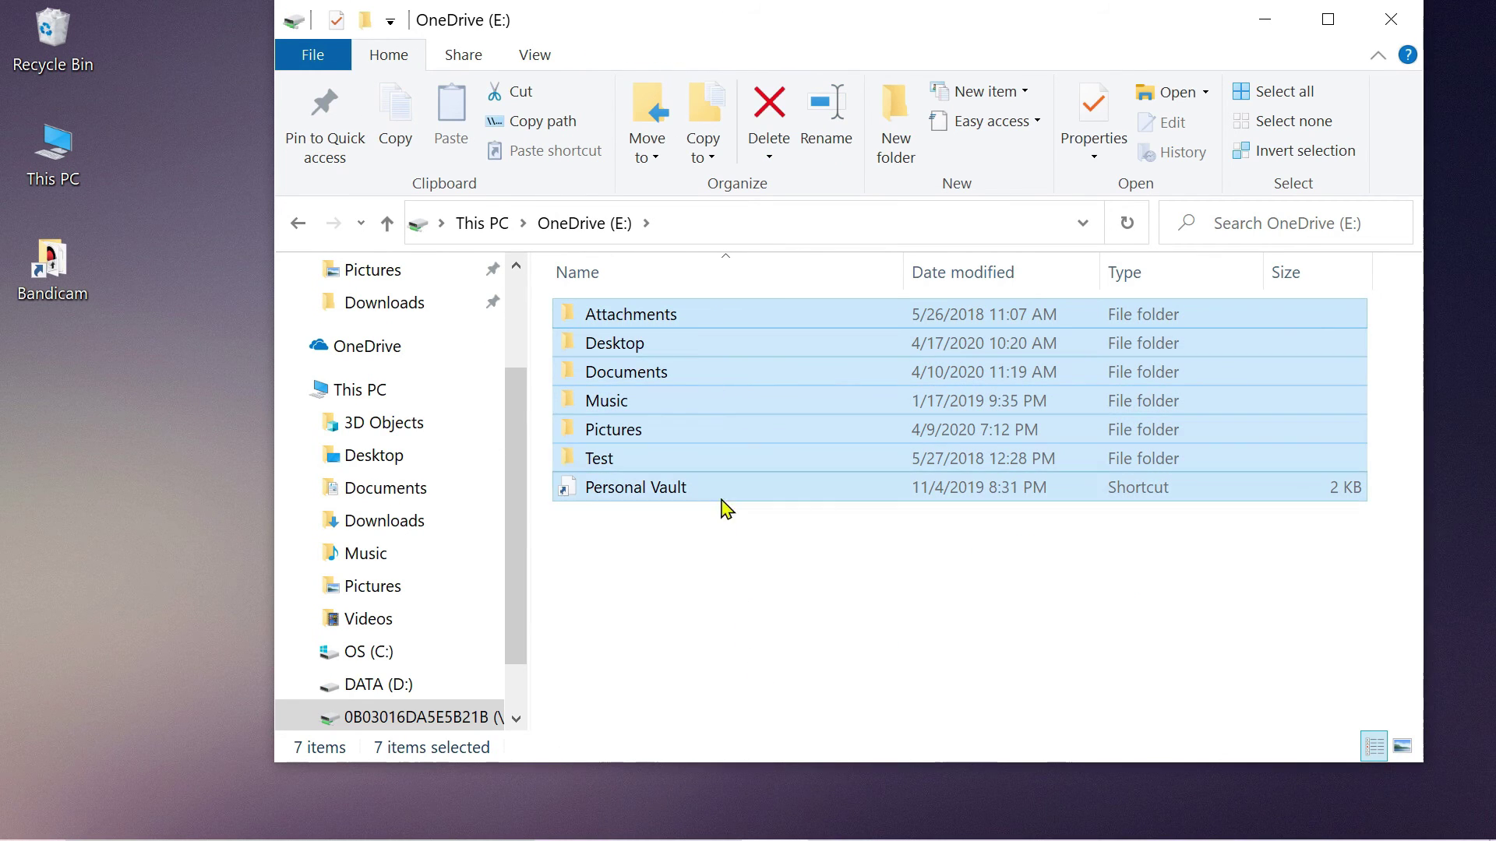
click(748, 544)
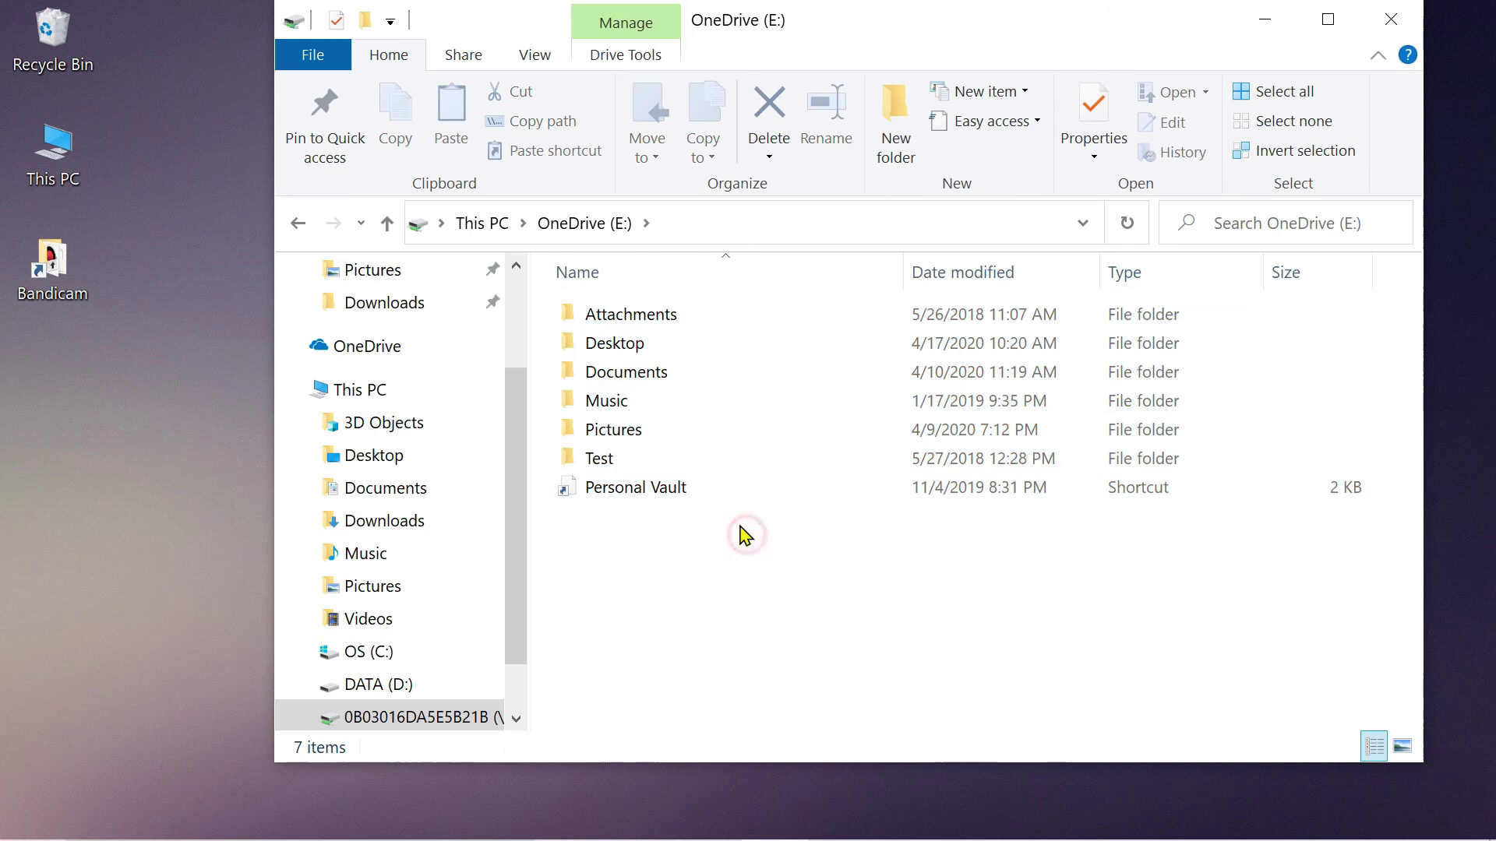
click(687, 436)
double_click(688, 436)
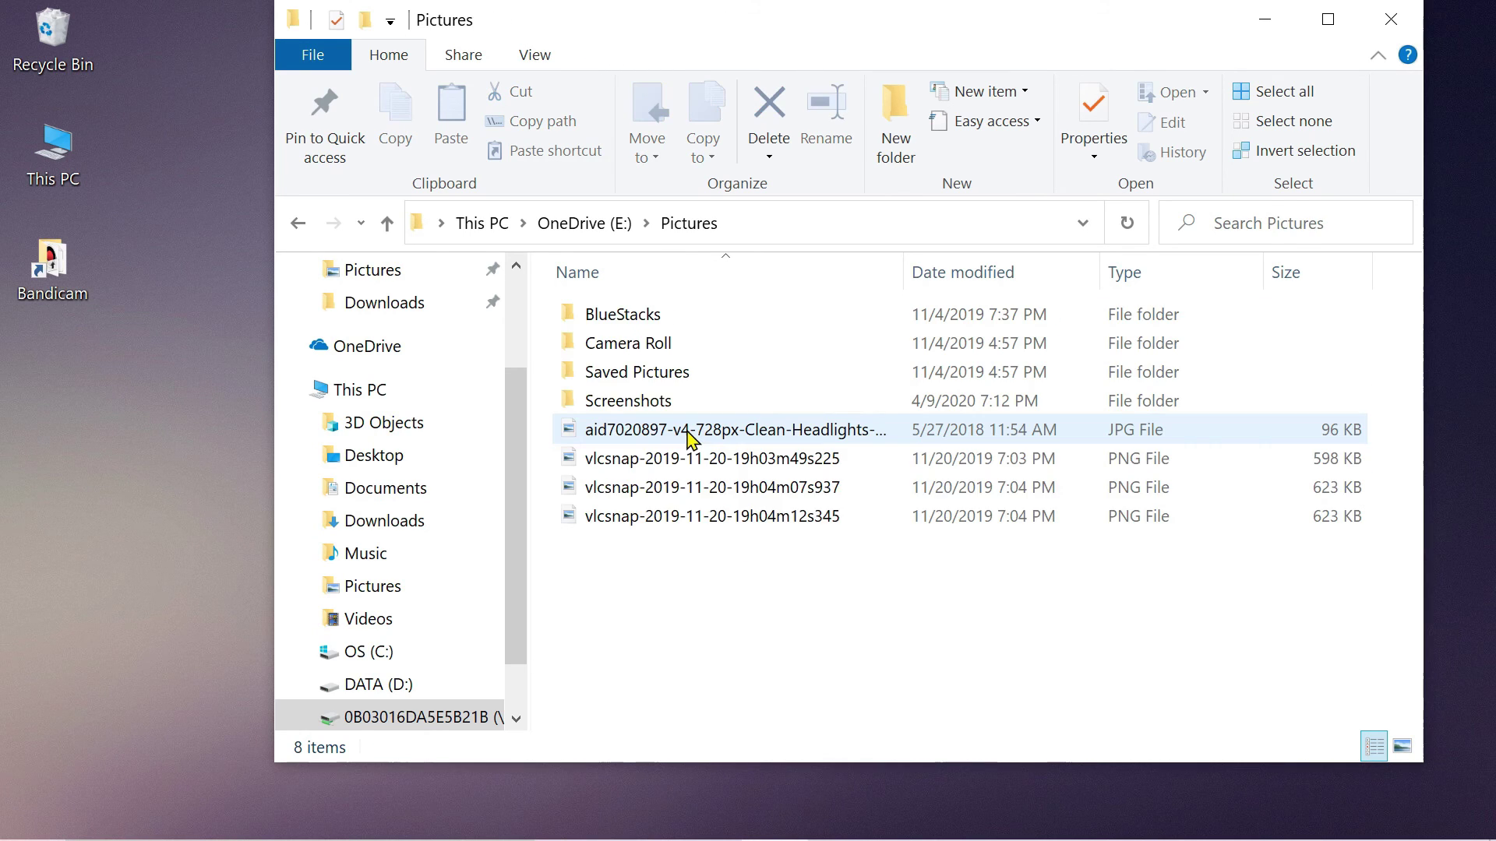